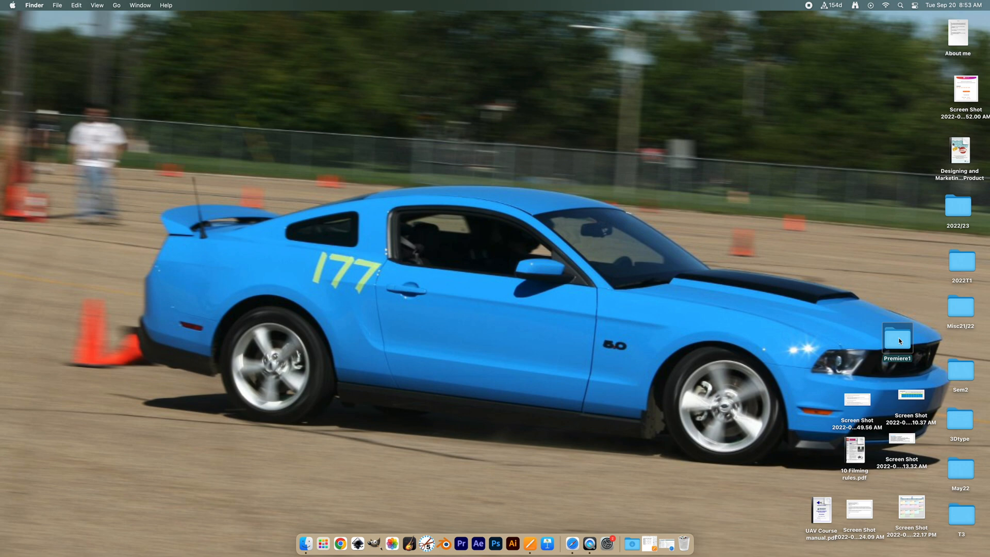
# - Look through the Images, Sound and Video subfolders of the Premiere1 folder on the desktop and close the window
pyautogui.doubleClick(900, 342)
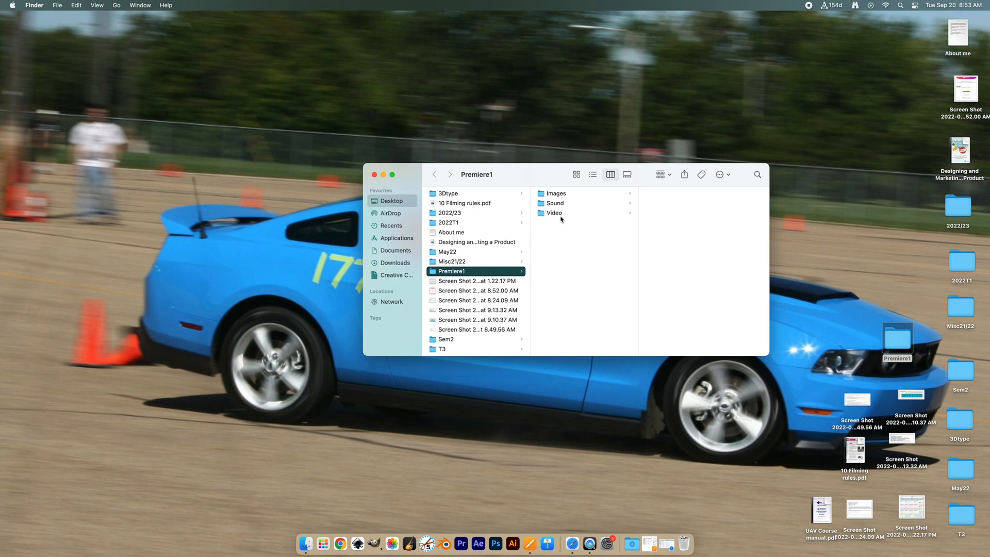
pyautogui.click(543, 197)
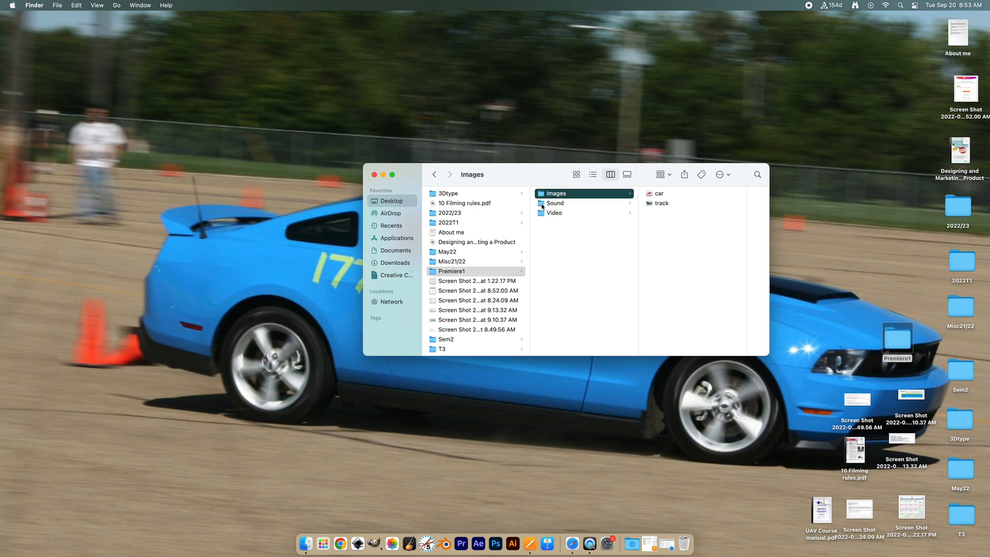
pyautogui.click(543, 204)
pyautogui.click(542, 213)
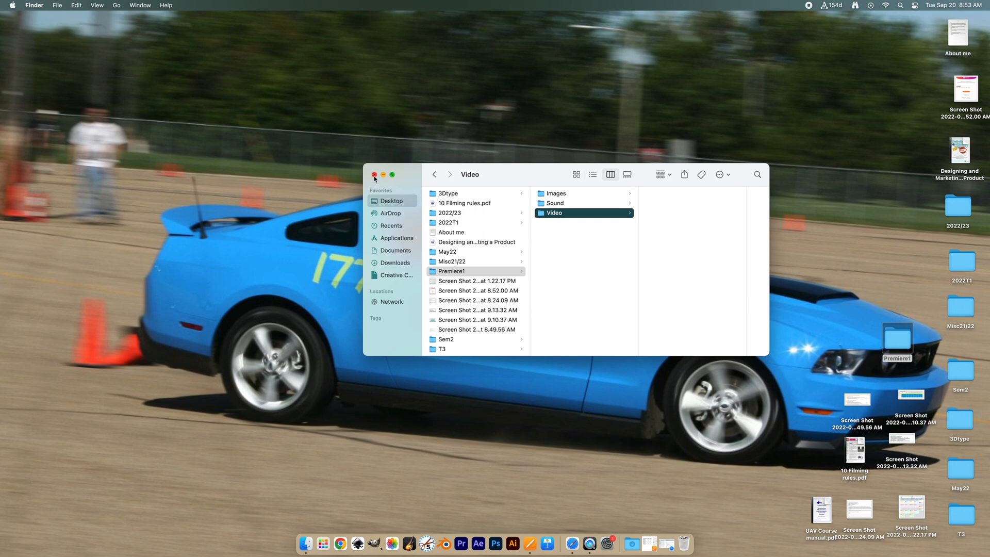
pyautogui.click(374, 176)
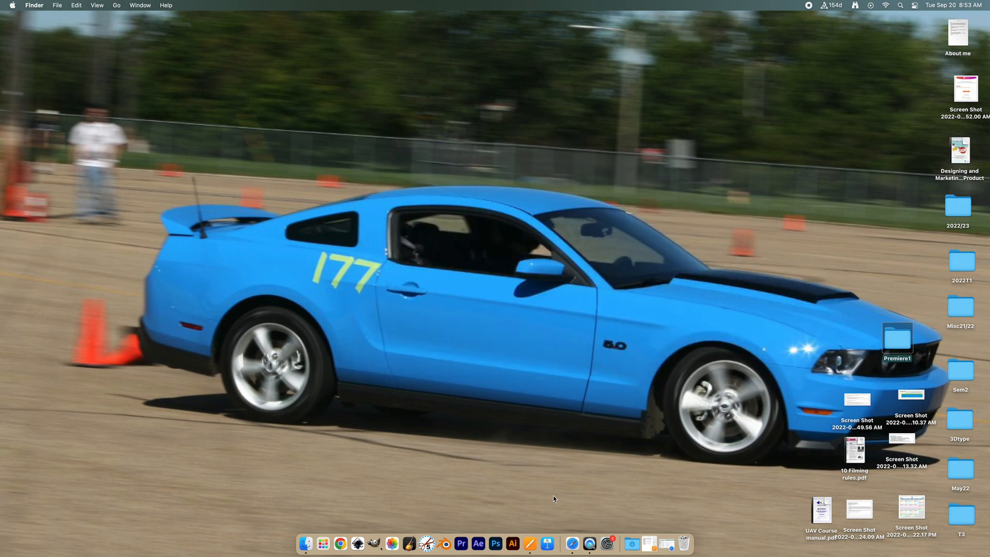
# - Switch to Safari and search Google Images for "racetrack cartoon" in a new tab
pyautogui.click(573, 544)
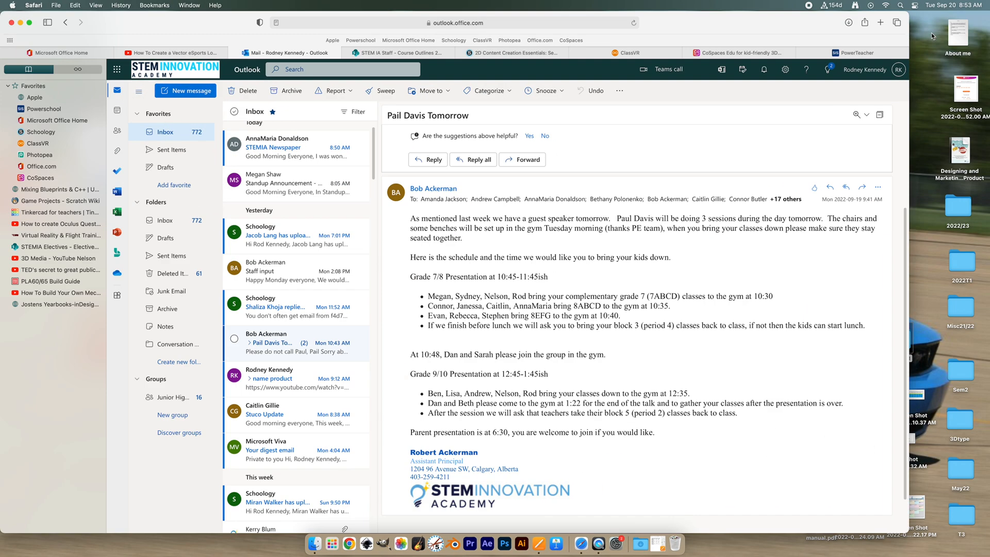
pyautogui.click(880, 22)
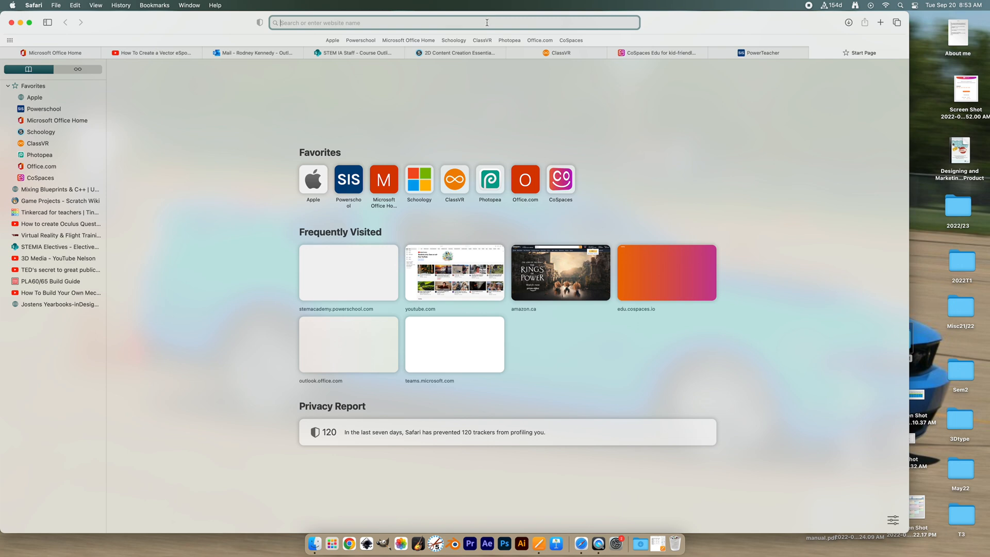
pyautogui.write('racetra')
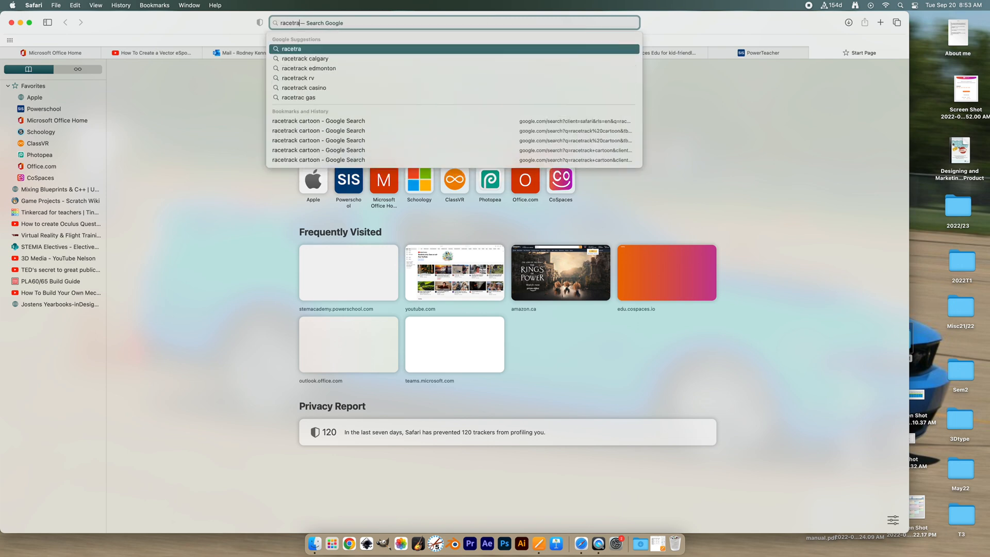
pyautogui.write('ck cartoon')
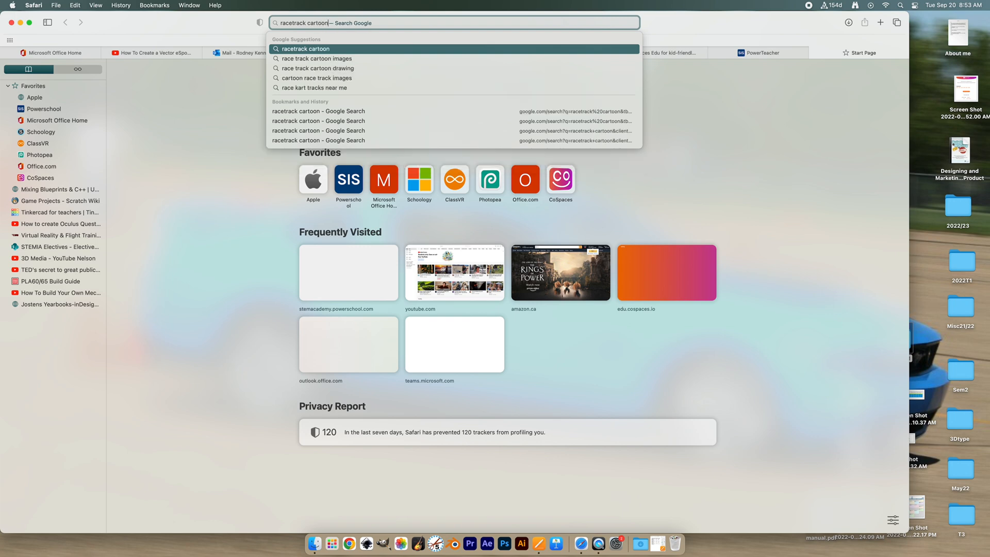
pyautogui.press('Return')
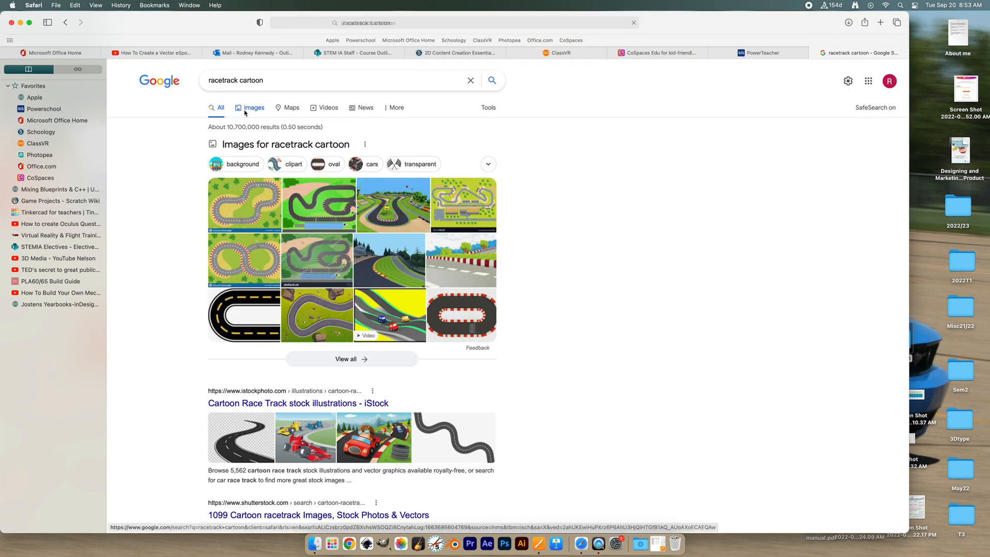
pyautogui.click(247, 110)
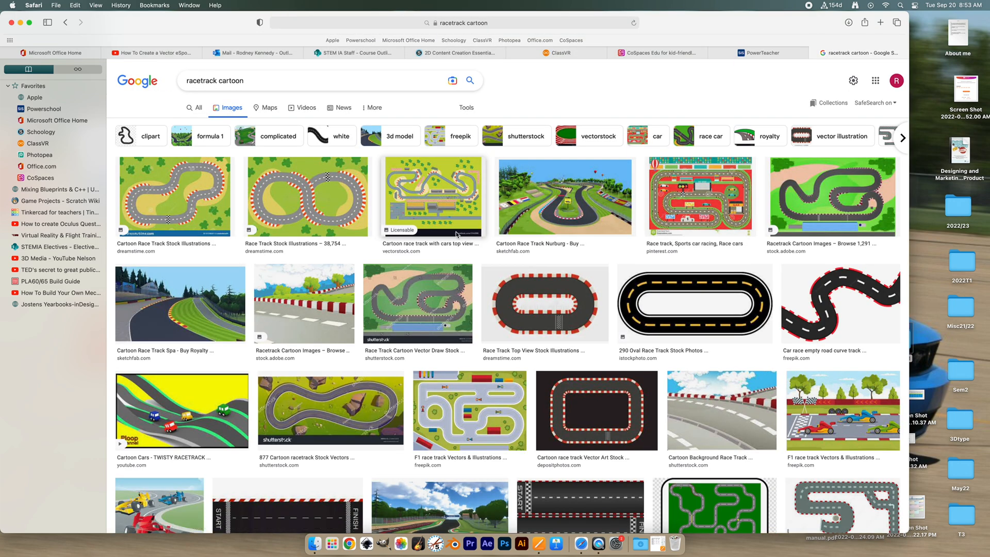
# - Filter the racetrack image results to the Large size
pyautogui.click(467, 108)
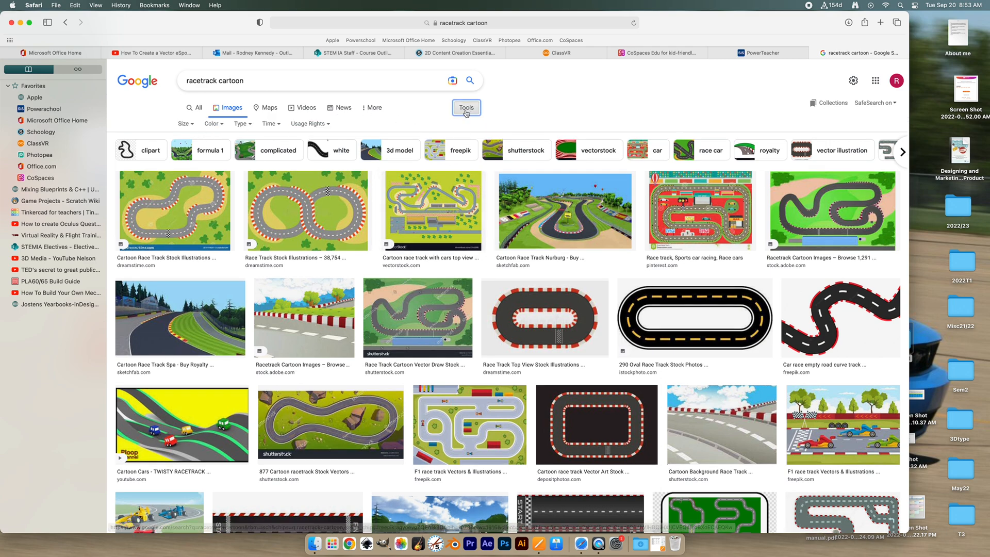
pyautogui.click(185, 123)
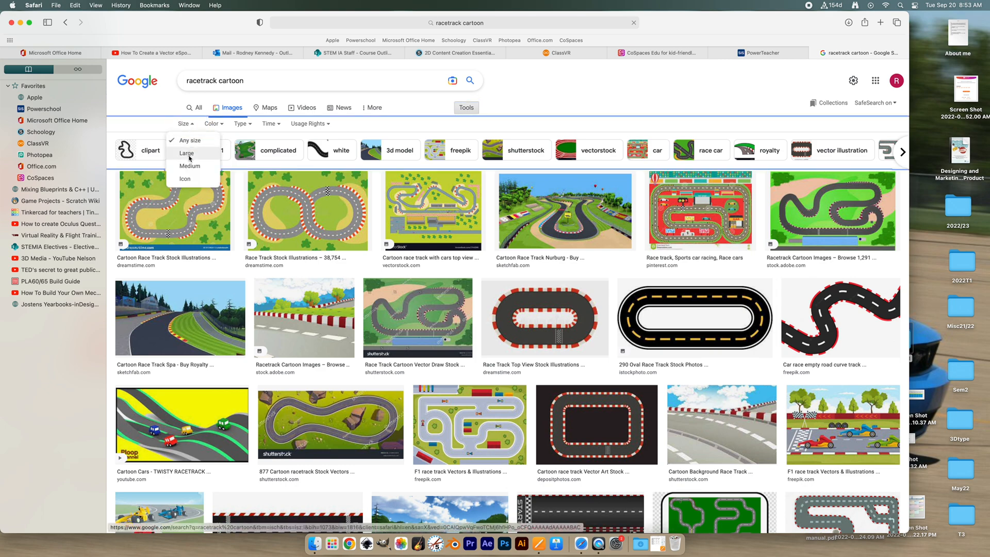
pyautogui.click(188, 153)
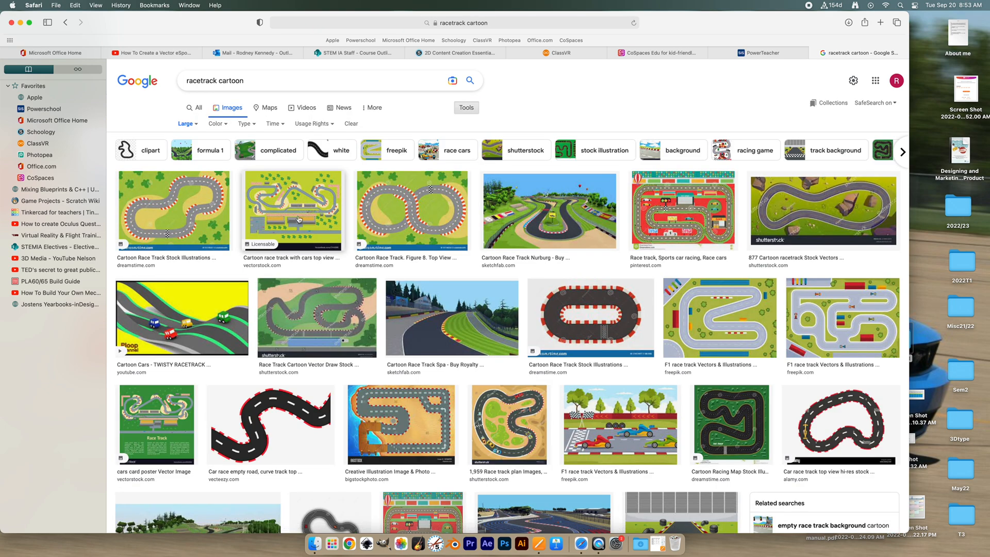
# - Preview the first racetrack image, view its options for saving, and minimize the browser window
pyautogui.click(176, 203)
pyautogui.rightClick(782, 176)
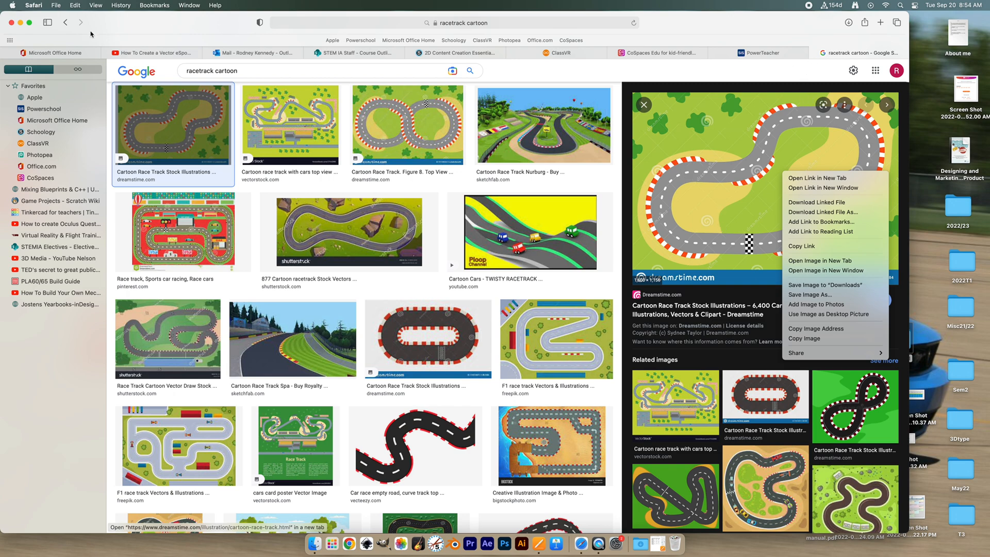
pyautogui.click(20, 23)
pyautogui.click(21, 23)
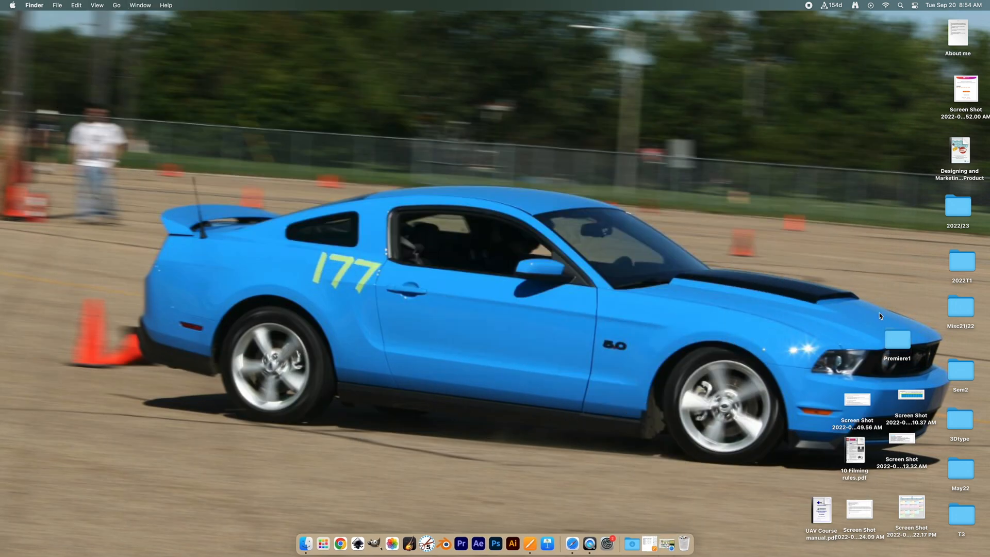
# - Reopen the Premiere1 folder and check highoctane.mp3 in its Sound subfolder
pyautogui.doubleClick(900, 344)
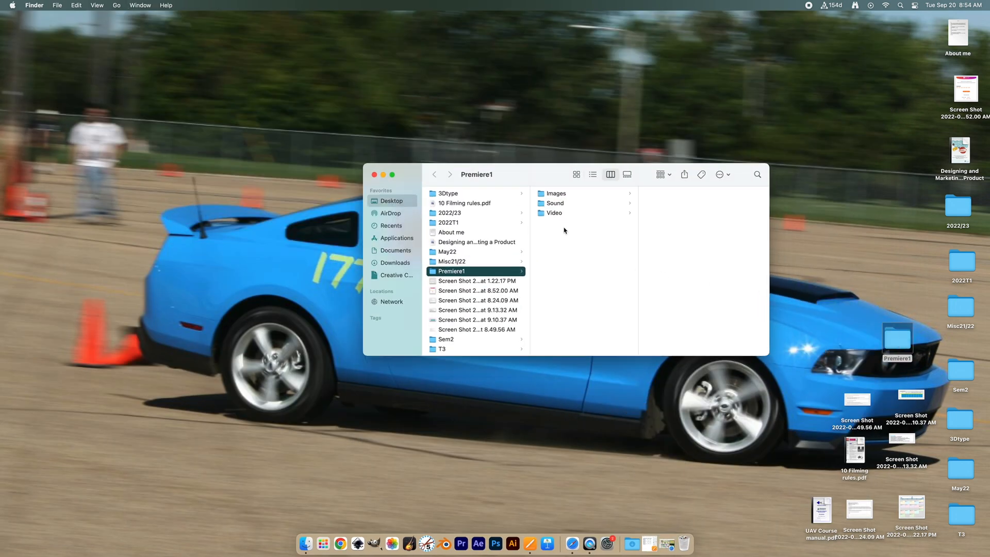
pyautogui.click(557, 204)
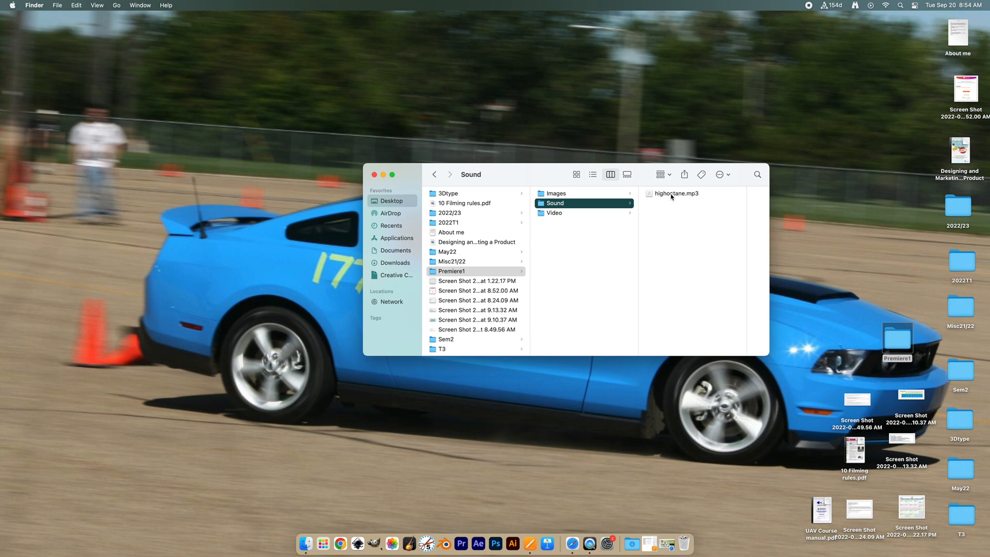
pyautogui.click(673, 195)
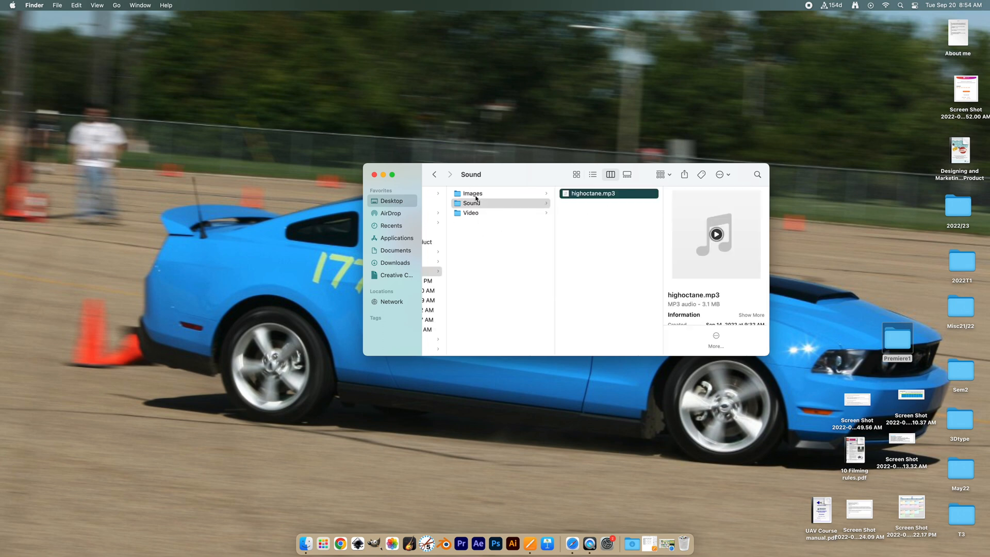
# - Preview the track and car pictures in the Images subfolder at full size and close the folder window
pyautogui.click(475, 195)
pyautogui.click(578, 203)
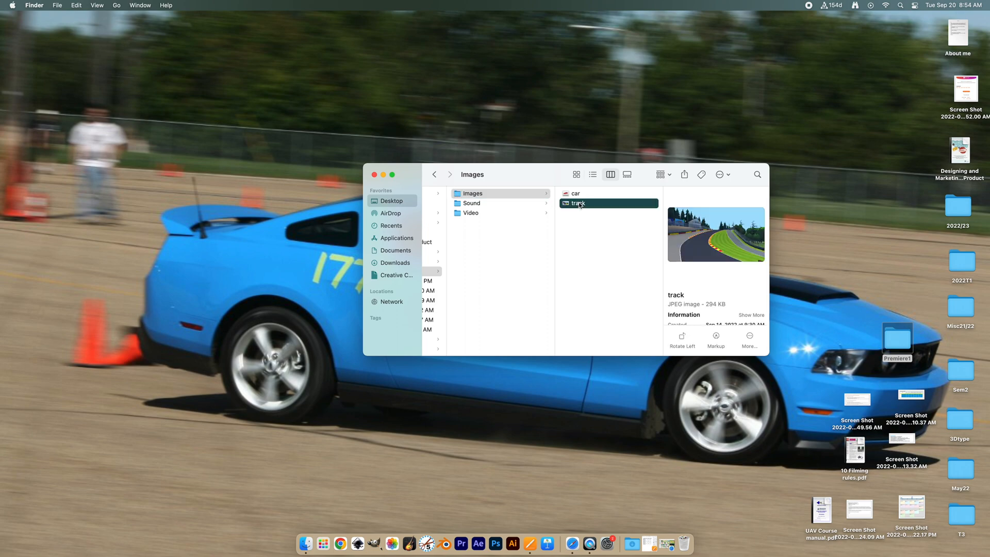
pyautogui.press('space')
pyautogui.press('space')
pyautogui.click(576, 194)
pyautogui.press('space')
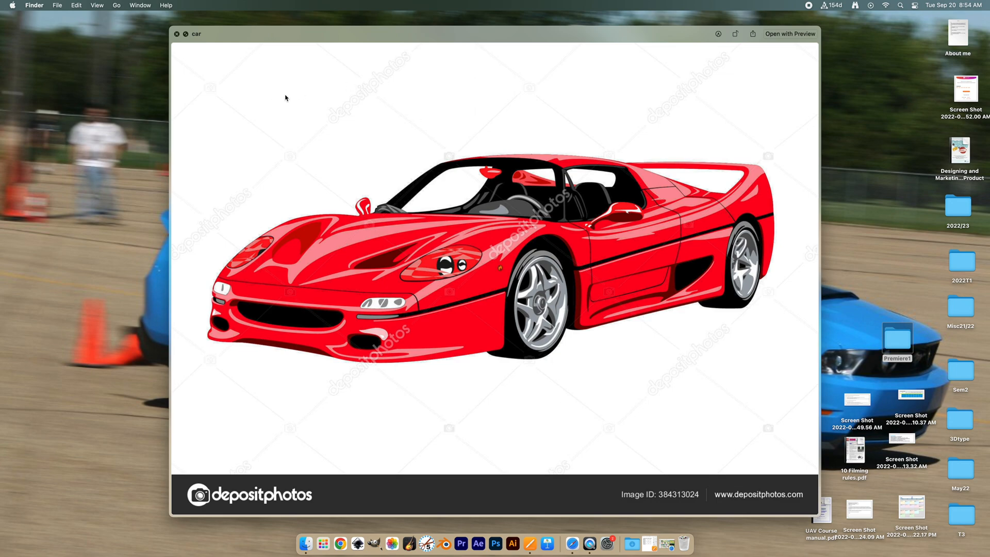
pyautogui.press('space')
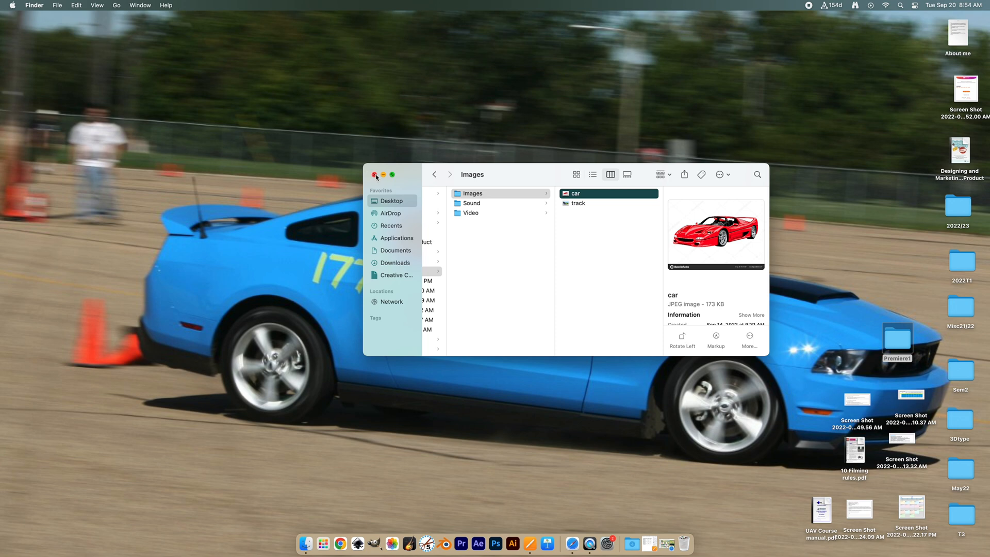
pyautogui.click(375, 176)
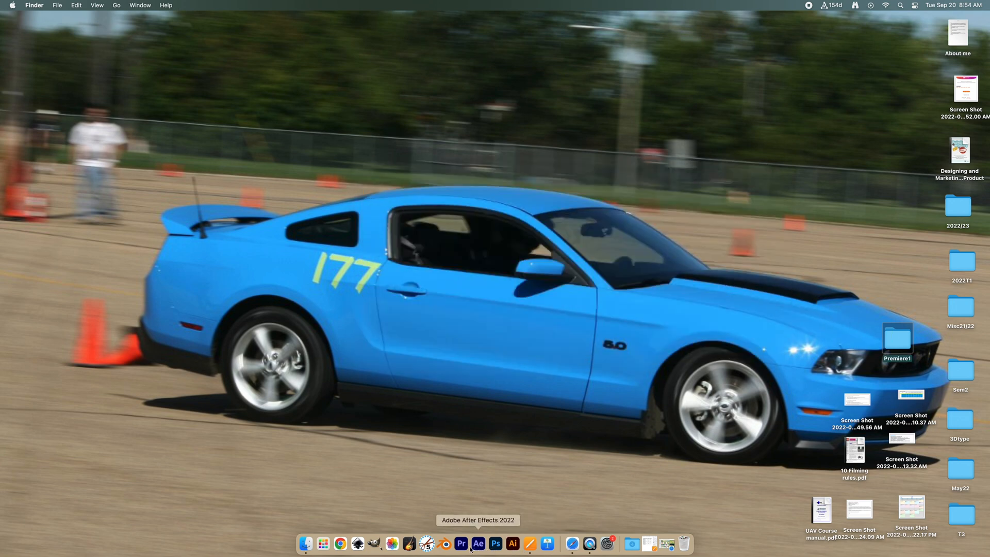
# - Launch Premiere Pro and start a new project named Race
pyautogui.click(462, 545)
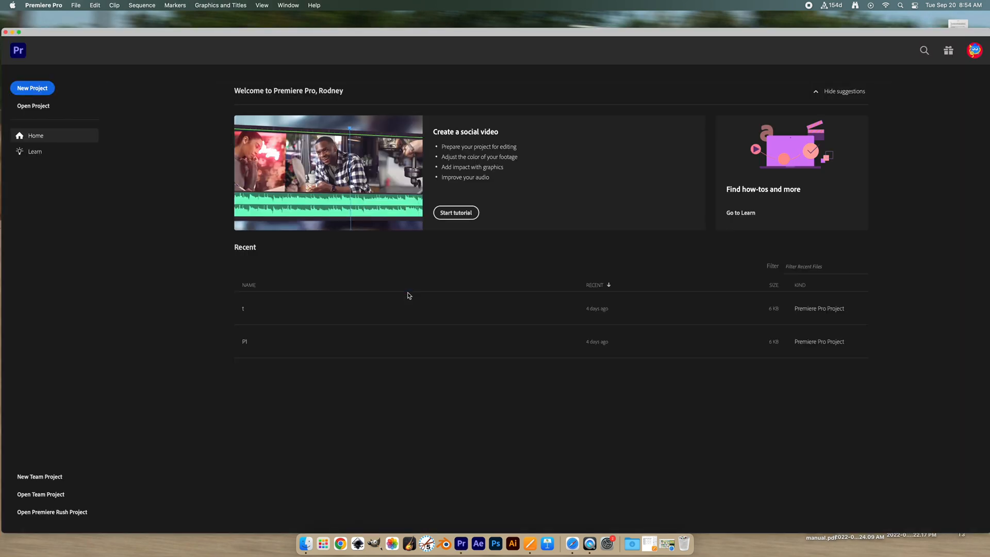
pyautogui.click(40, 90)
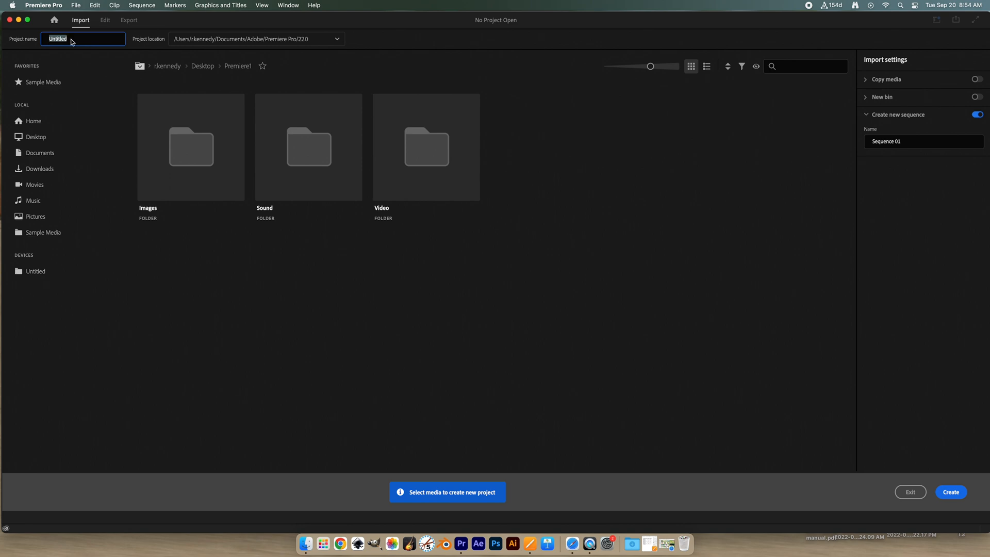
pyautogui.write('Race')
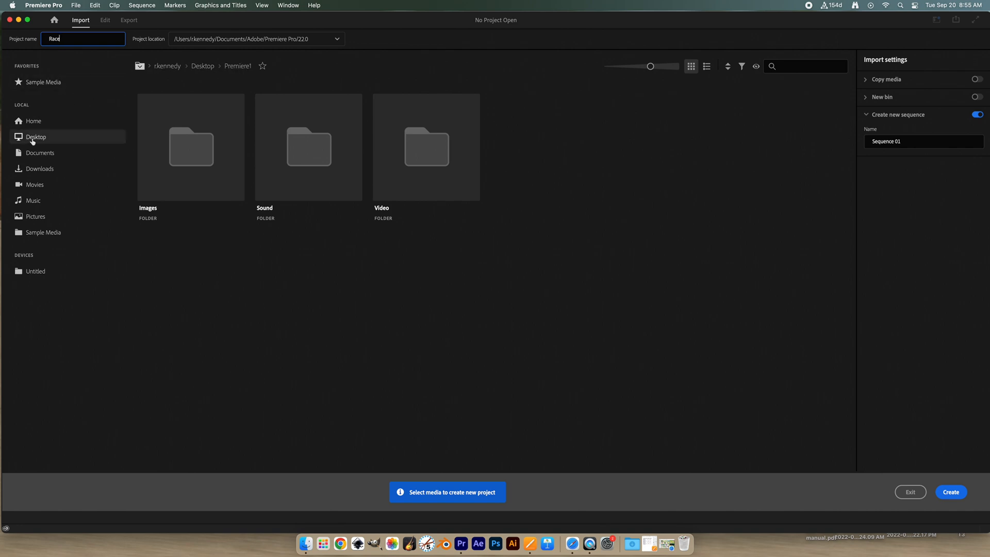
# - Browse to the Premiere1 folder on the Desktop and create the project without selecting any media
pyautogui.click(33, 138)
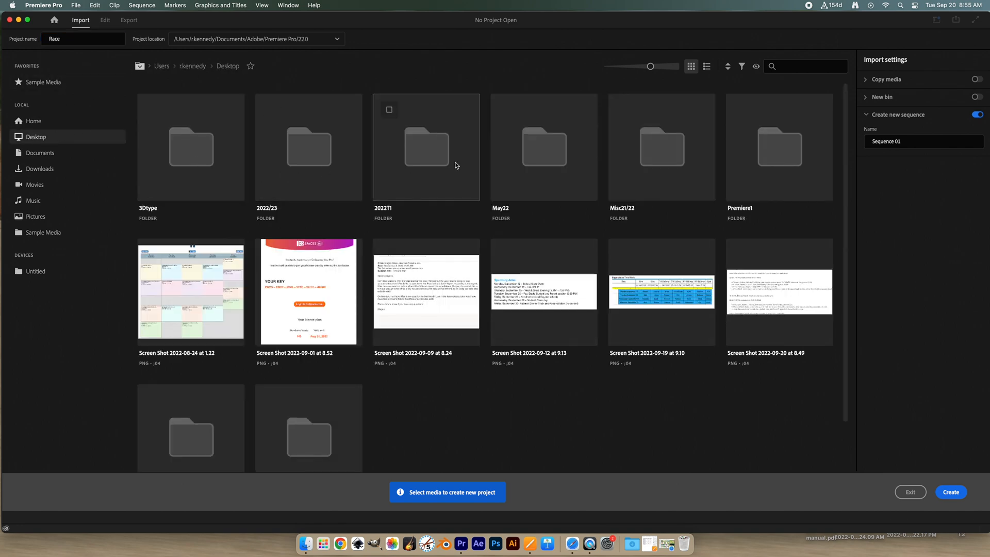
pyautogui.scroll(-3, 490, 196)
pyautogui.scroll(3, 536, 215)
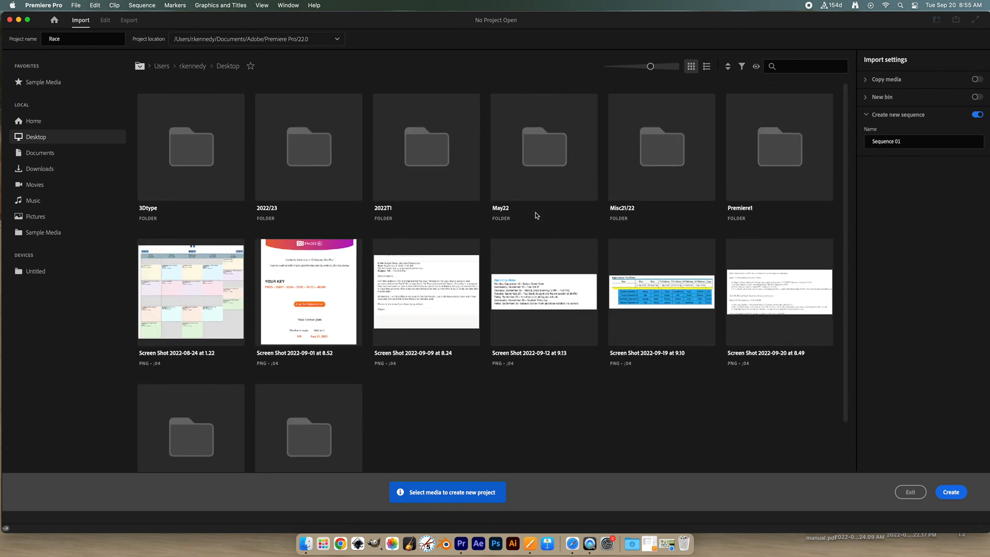
pyautogui.doubleClick(781, 156)
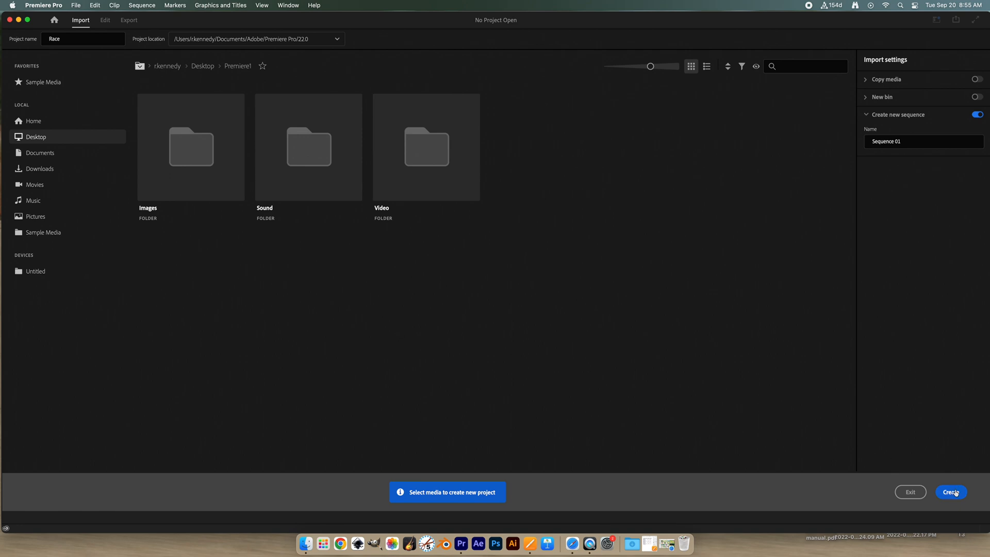
pyautogui.click(956, 493)
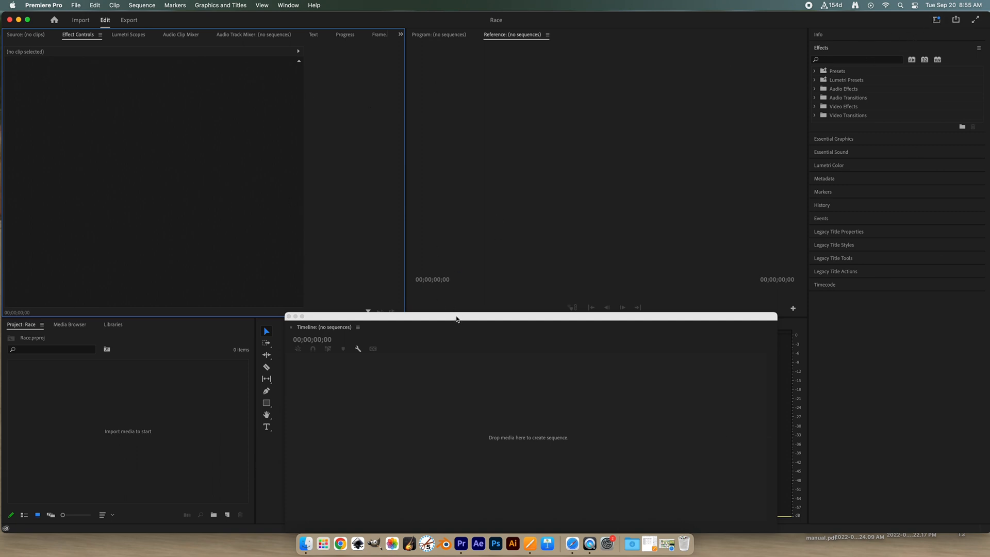
# - Move the floating Timeline window slightly down and choose the All Panels workspace
pyautogui.moveTo(457, 319); pyautogui.dragTo(456, 325)
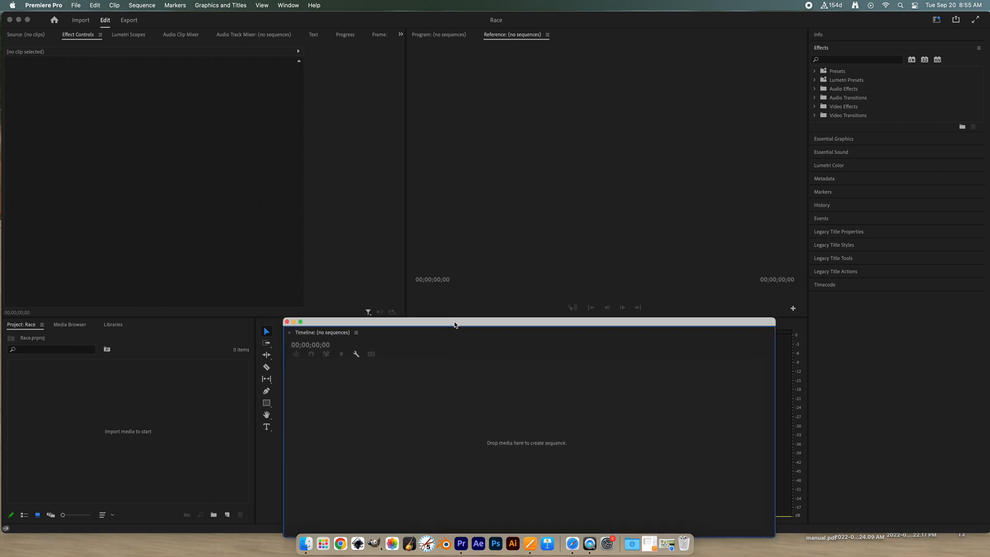
pyautogui.click(937, 20)
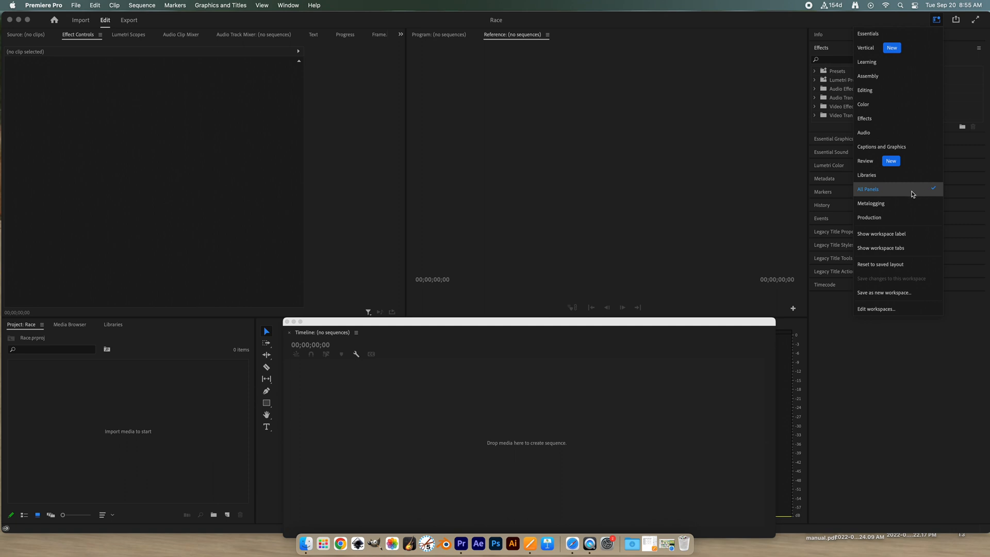
pyautogui.click(936, 20)
pyautogui.click(937, 22)
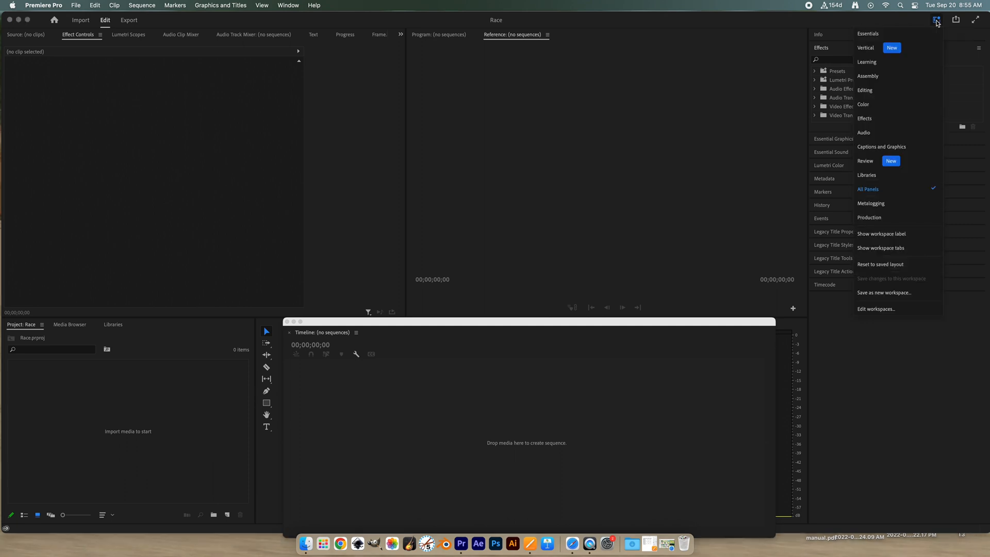
pyautogui.click(882, 190)
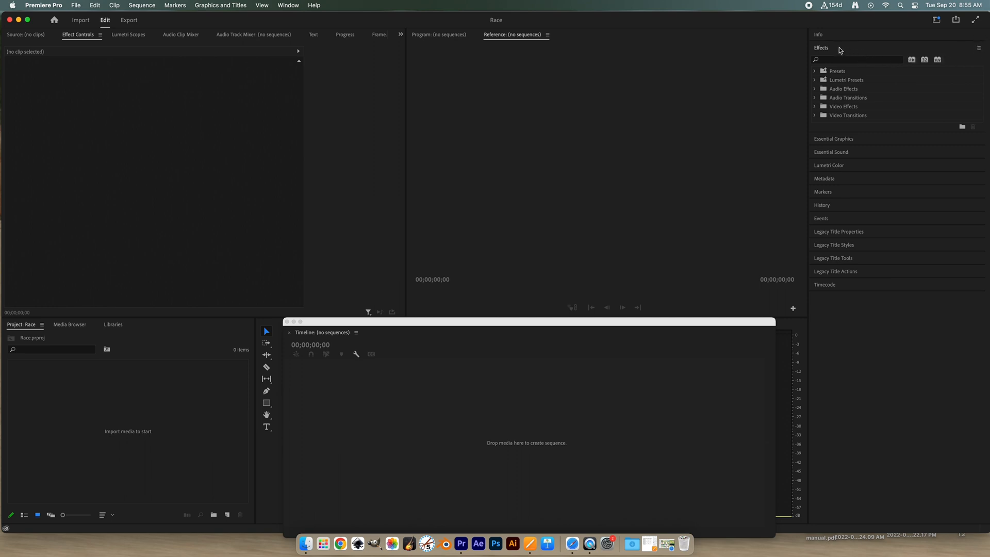
# - Expand the Info panel and view its panel options without choosing any
pyautogui.click(830, 36)
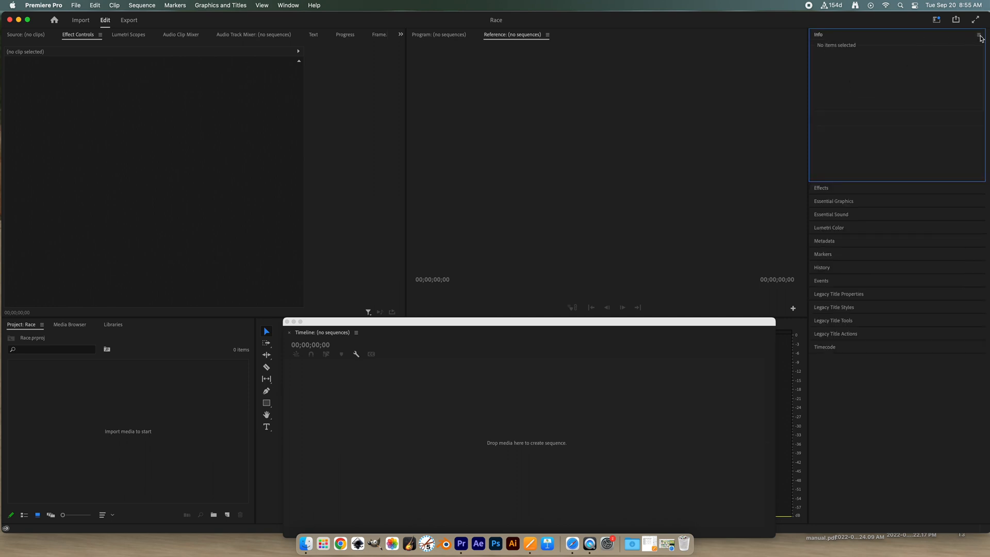
pyautogui.click(980, 36)
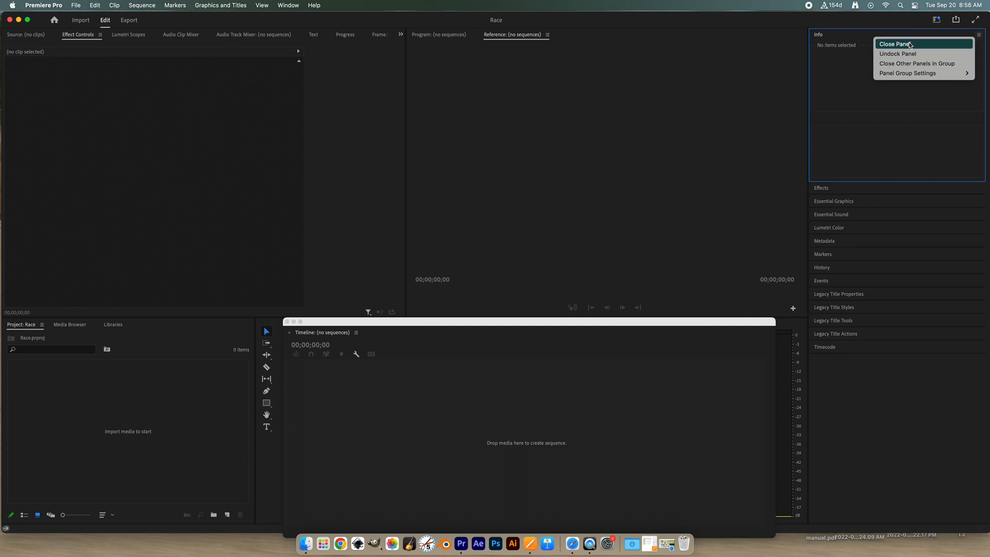
pyautogui.click(844, 94)
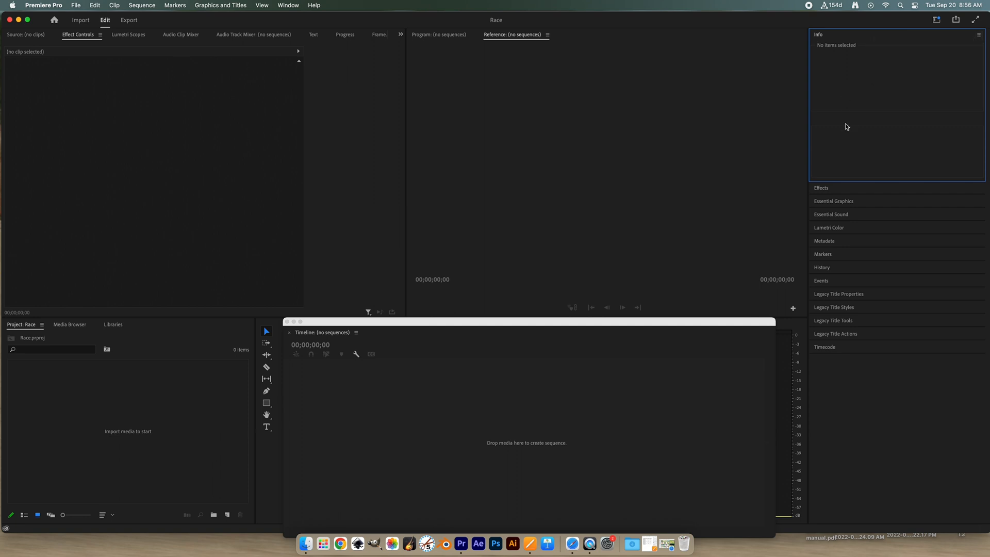
# - Expand the Effects panel to show its effect categories
pyautogui.click(821, 191)
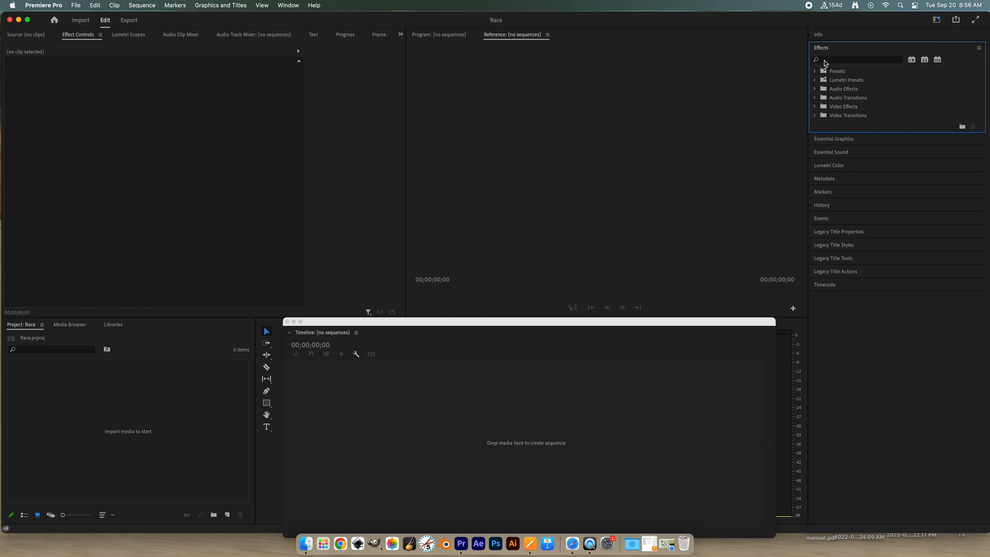
pyautogui.click(818, 36)
pyautogui.click(827, 189)
# - Import the car and track images from the Images folder into the Race project
pyautogui.click(95, 395)
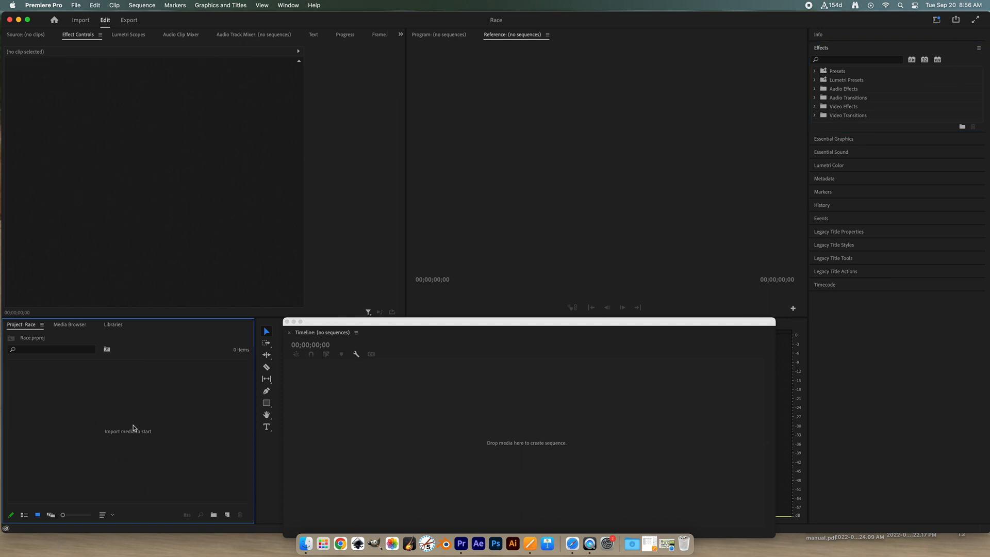
pyautogui.click(77, 6)
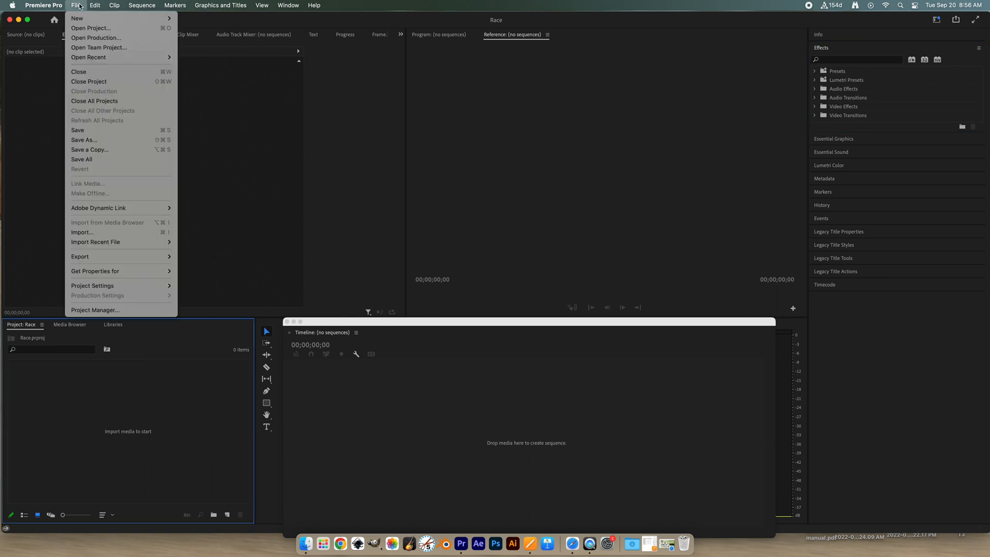
pyautogui.click(117, 234)
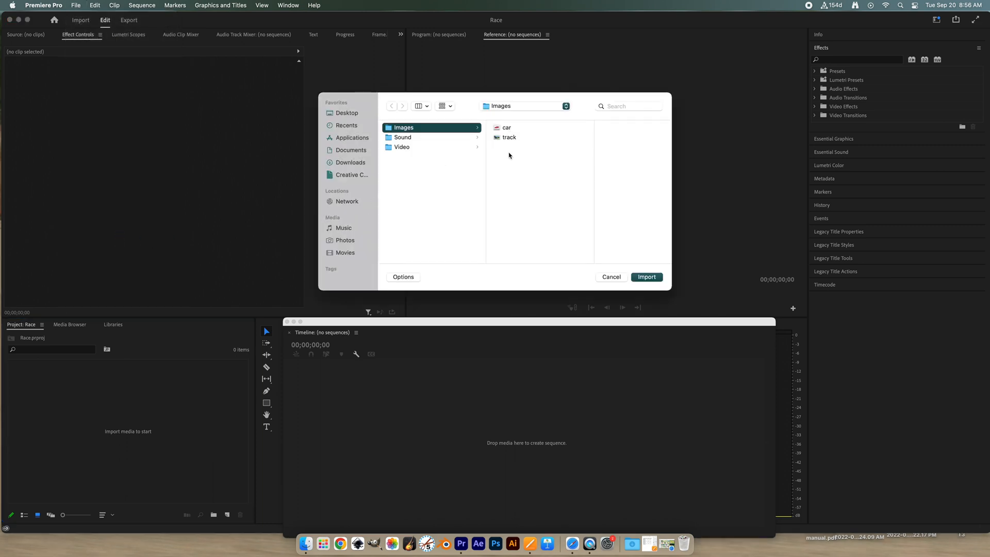
pyautogui.moveTo(510, 155); pyautogui.dragTo(521, 124)
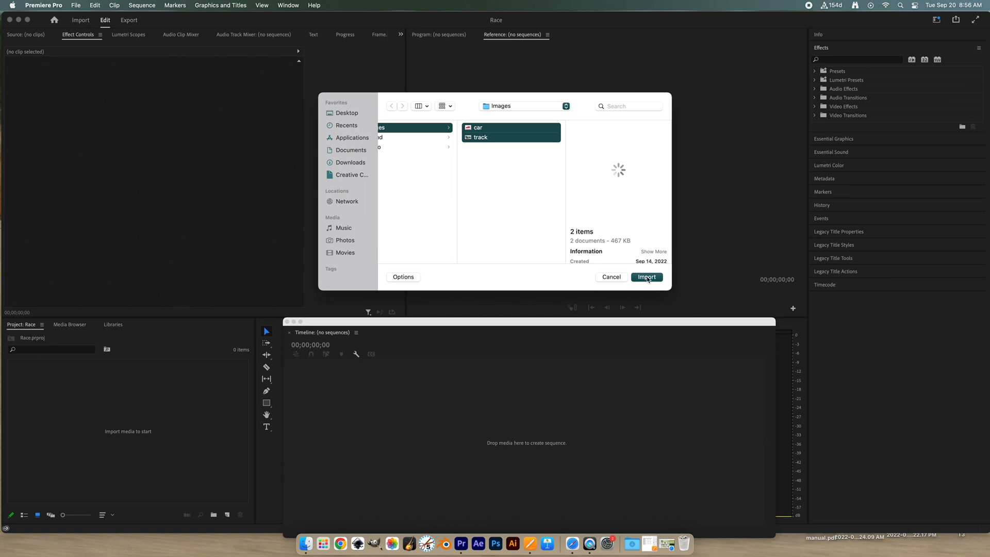
pyautogui.click(648, 278)
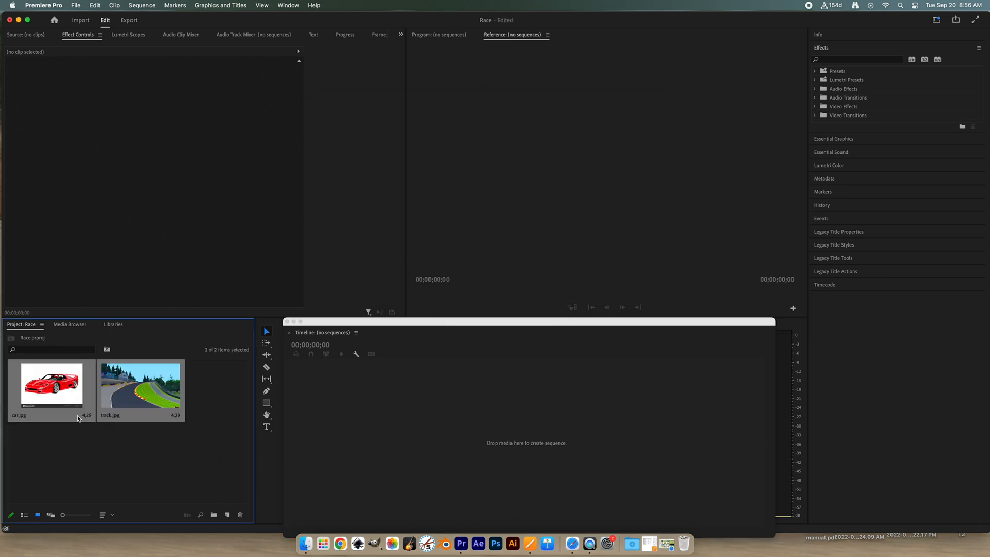
# - Import the highoctane audio file from the Sound folder, creating a new sequence named Sequence 01 with it
pyautogui.click(81, 20)
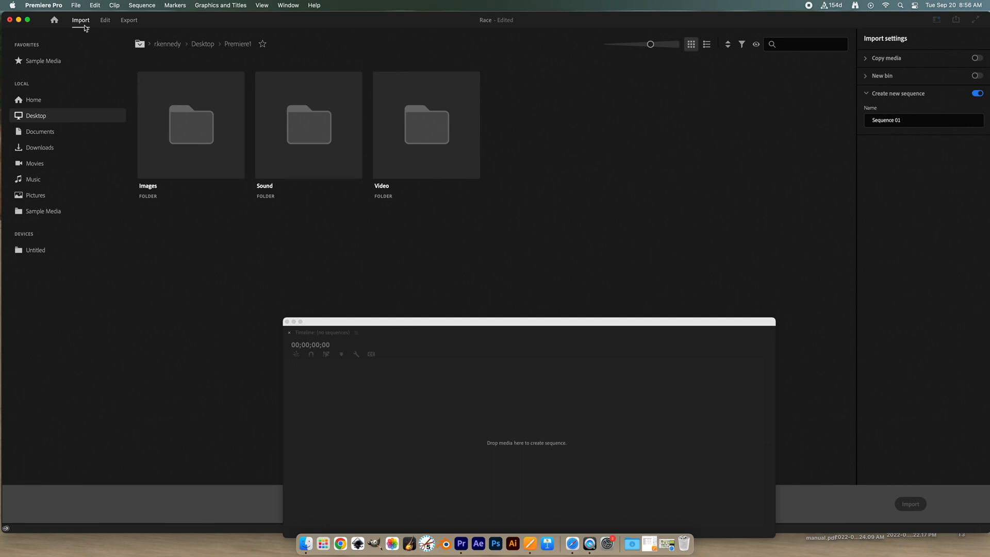
pyautogui.doubleClick(304, 124)
pyautogui.click(191, 137)
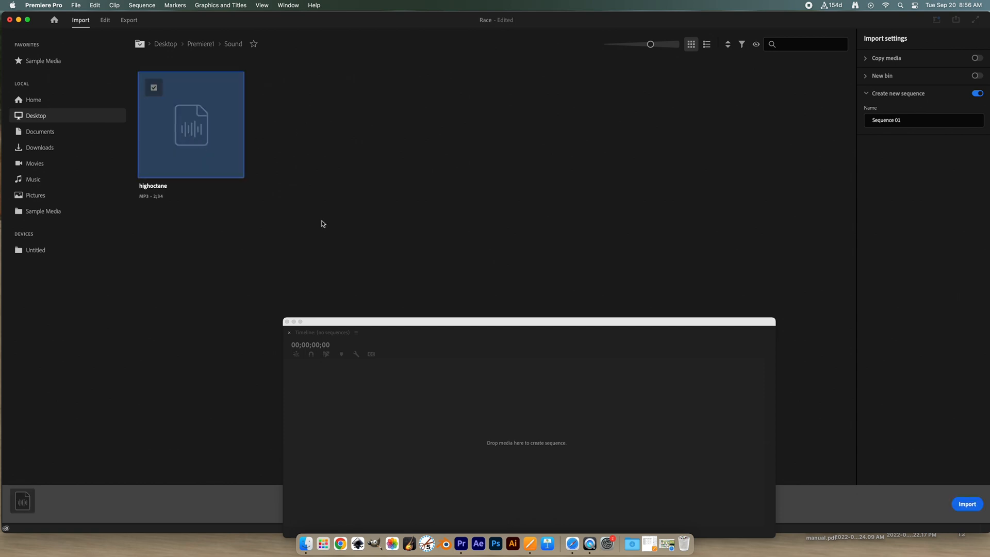
pyautogui.click(968, 505)
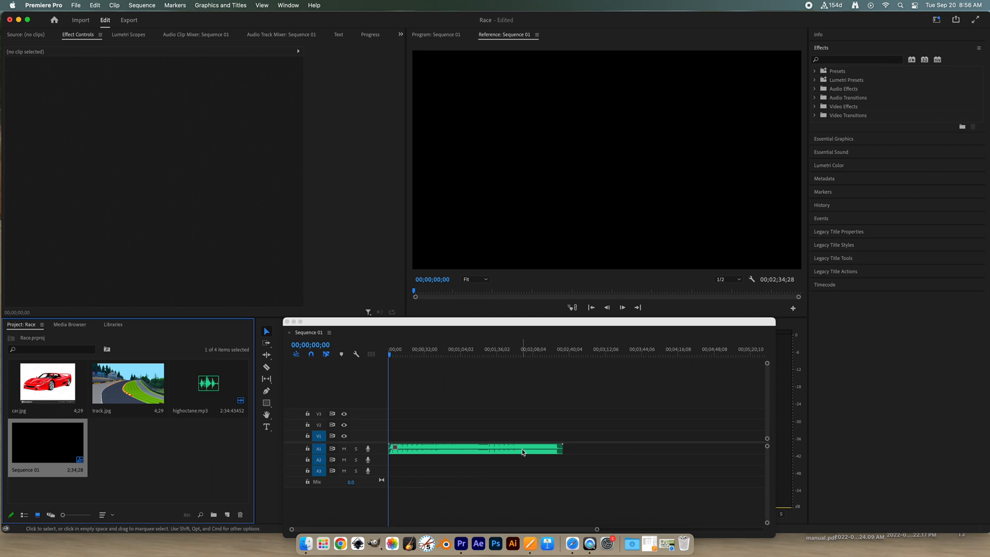
# - Play the start of Sequence 01 briefly, and delete the highoctane.mp3 clip from audio track A1
pyautogui.press('space')
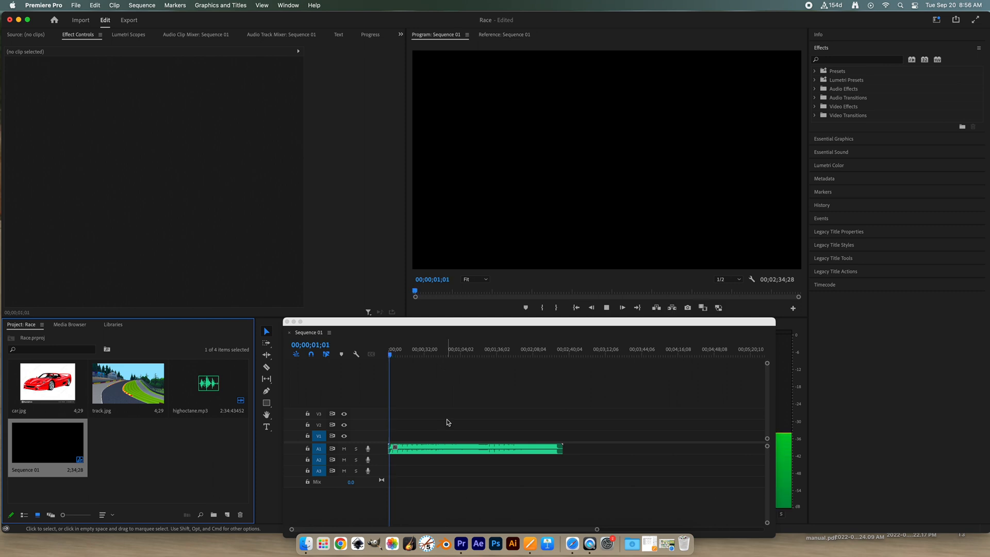
pyautogui.press('space')
pyautogui.click(454, 453)
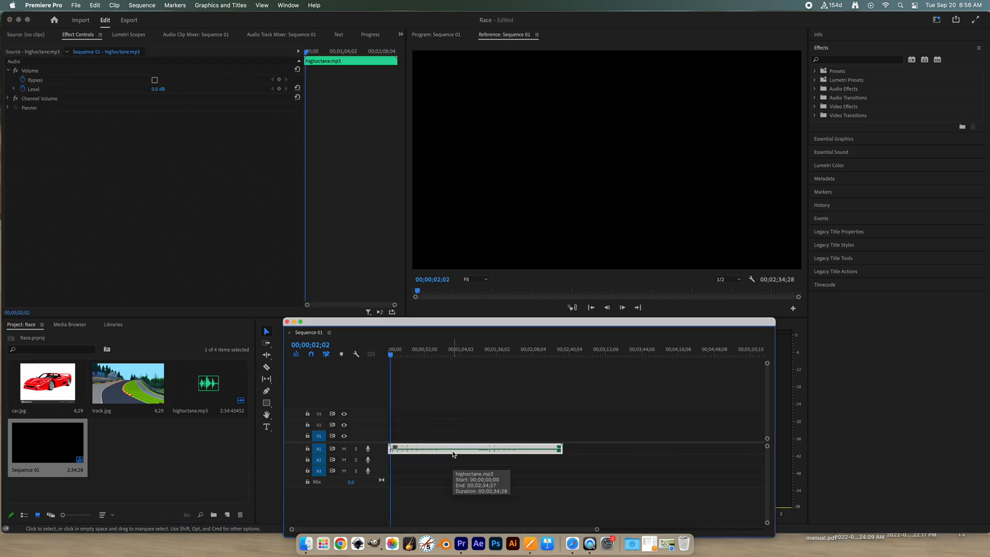
pyautogui.press('Delete')
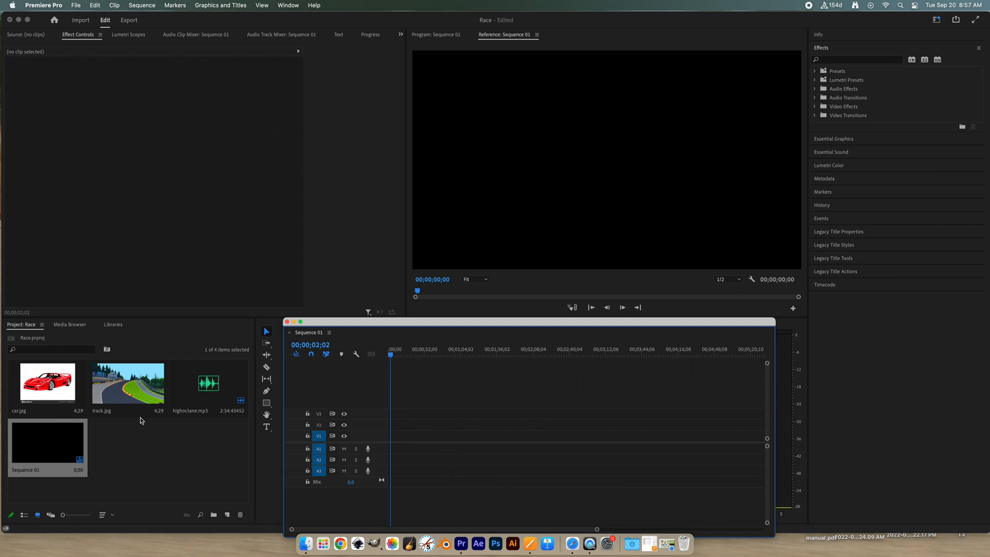
# - Place track.jpg from the project on video track V1 at about 00;00;02;02
pyautogui.click(187, 388)
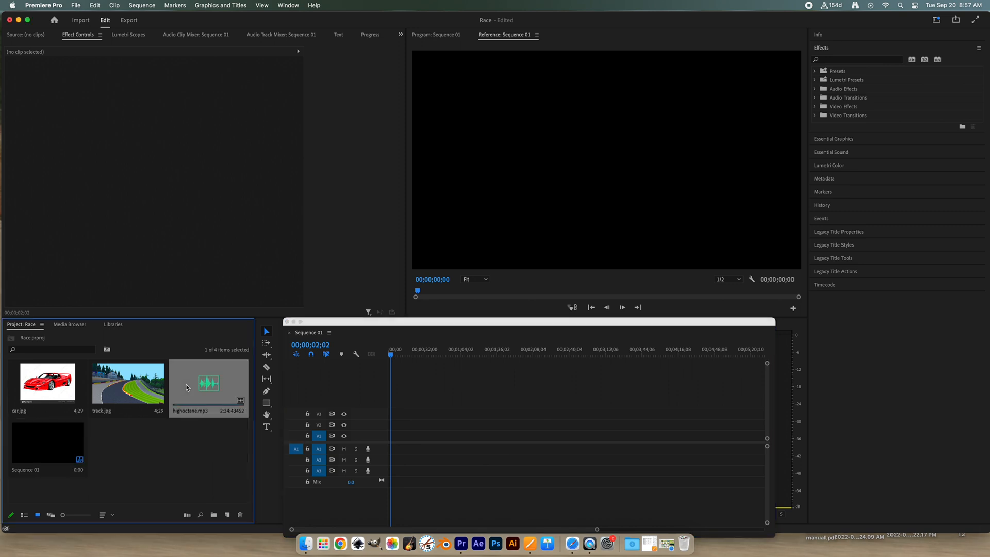
pyautogui.click(183, 444)
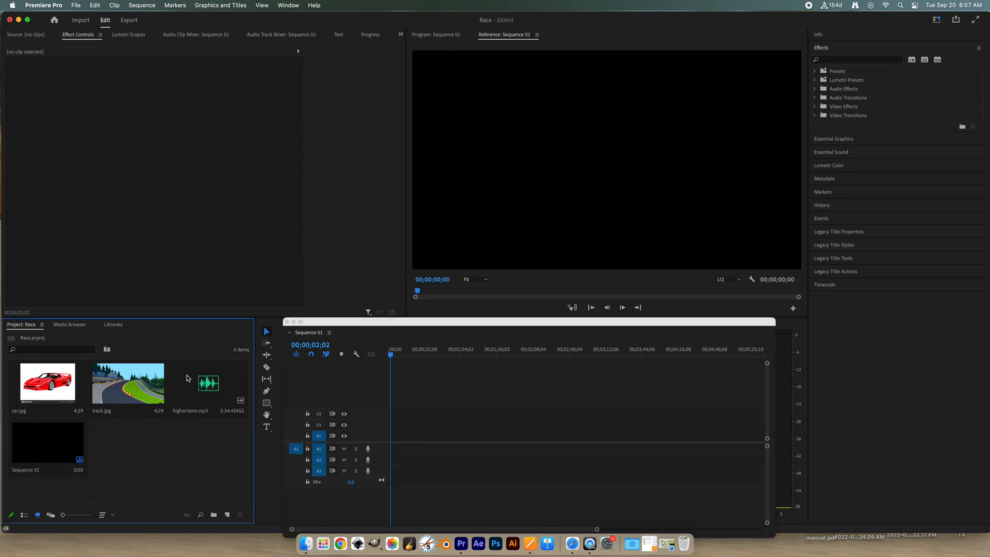
pyautogui.click(123, 384)
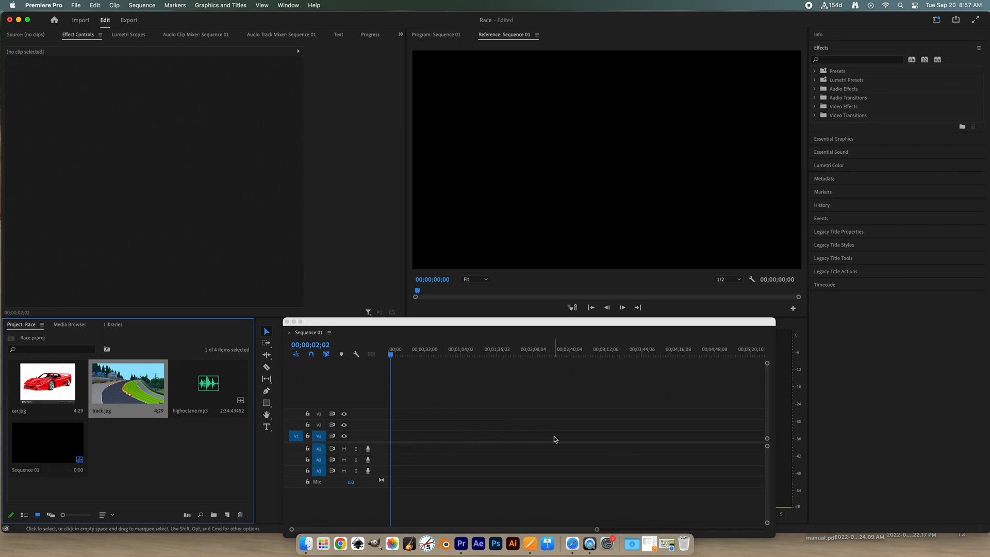
pyautogui.moveTo(124, 391); pyautogui.dragTo(396, 439)
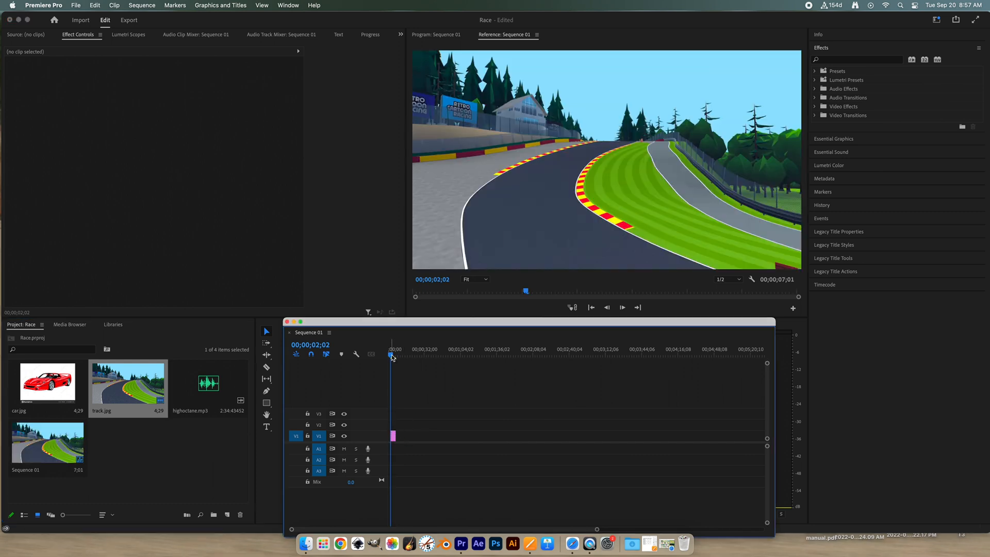
# - Stretch the track.jpg clip on V1 so it runs from the sequence start to 00;00;10;16
pyautogui.moveTo(392, 357); pyautogui.dragTo(397, 359)
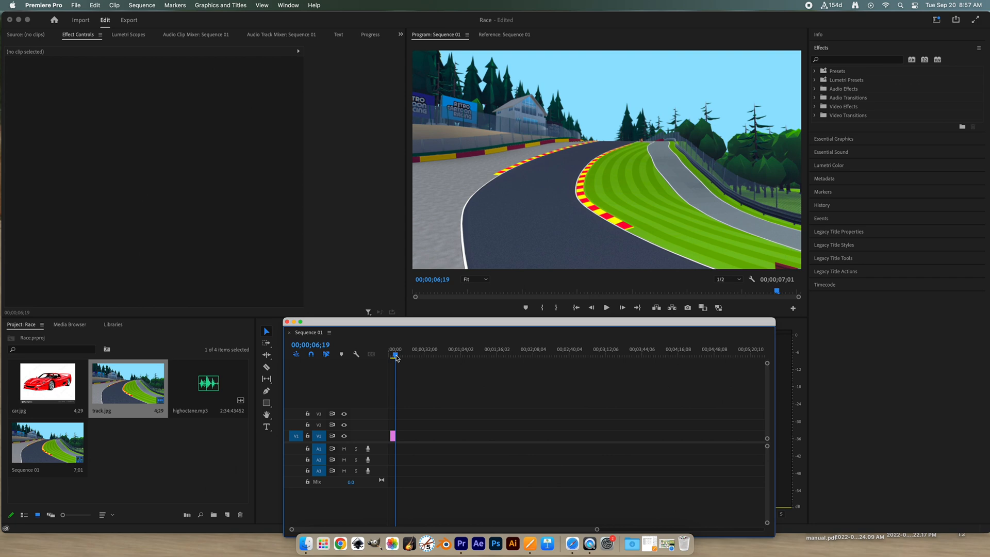
pyautogui.moveTo(397, 359); pyautogui.dragTo(403, 361)
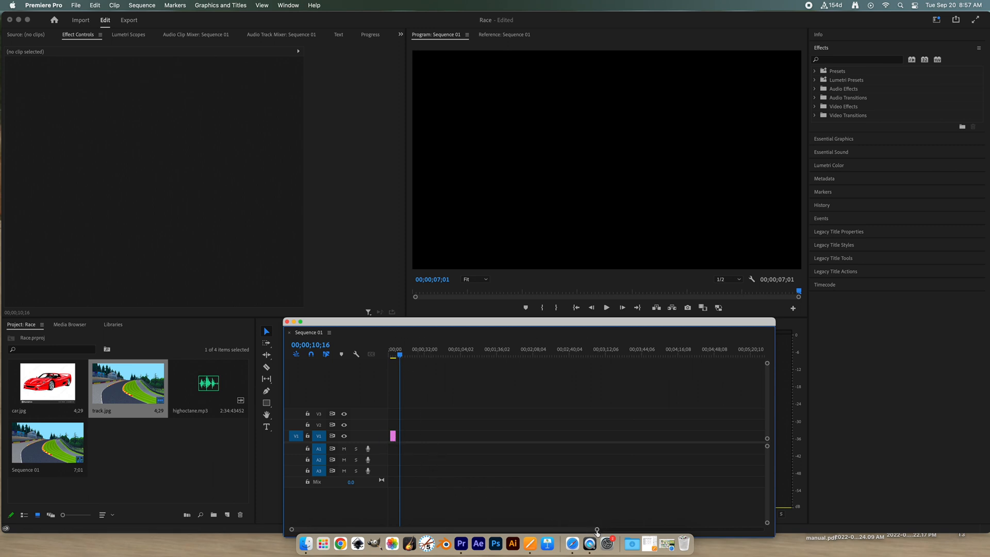
pyautogui.moveTo(597, 530); pyautogui.dragTo(487, 531)
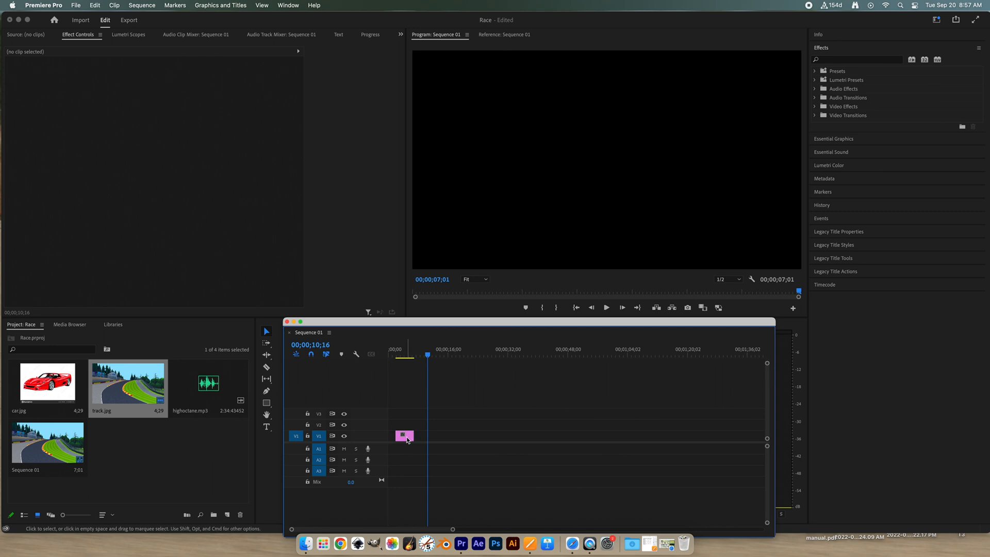
pyautogui.moveTo(408, 437)
pyautogui.mouseDown()
pyautogui.moveTo(400, 442)
pyautogui.moveTo(427, 436)
pyautogui.mouseUp()
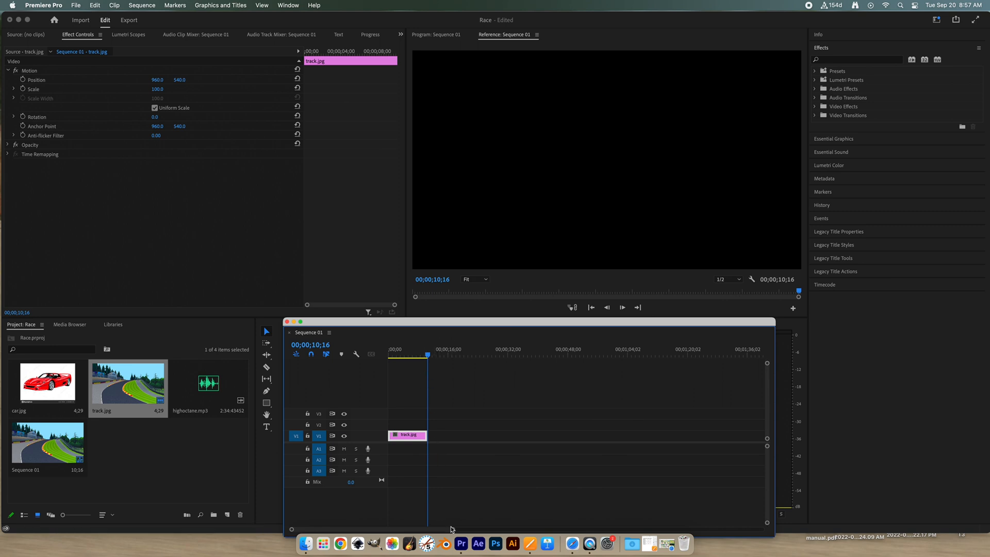
# - Return the playhead to the sequence start and scrub through track.jpg to about 00;00;01;16
pyautogui.moveTo(453, 531); pyautogui.dragTo(397, 531)
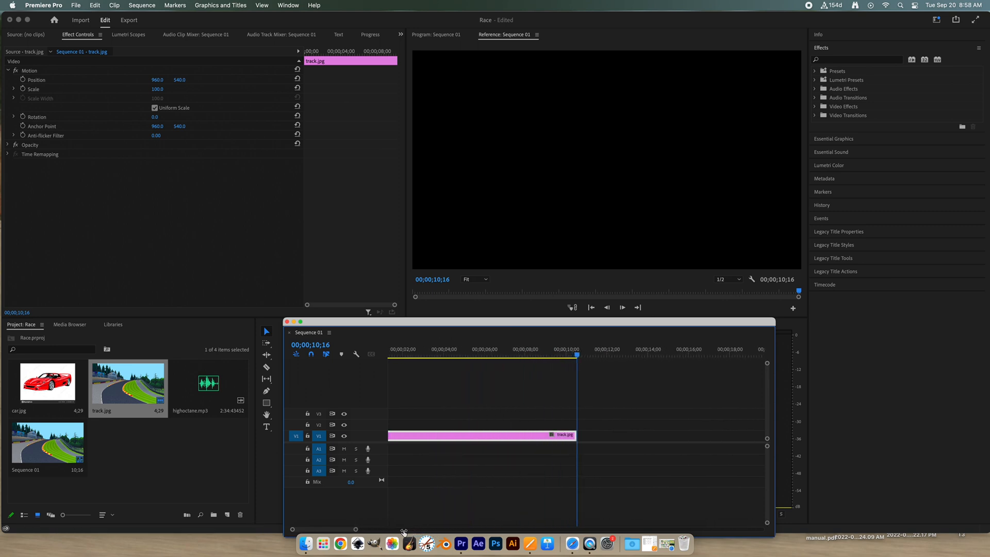
pyautogui.moveTo(578, 356); pyautogui.dragTo(348, 371)
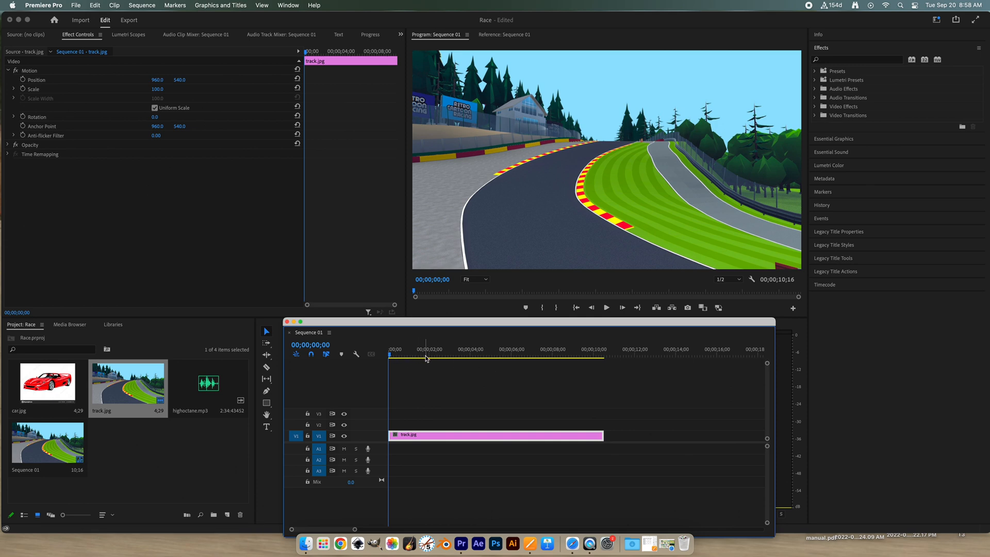
pyautogui.moveTo(392, 356); pyautogui.dragTo(420, 357)
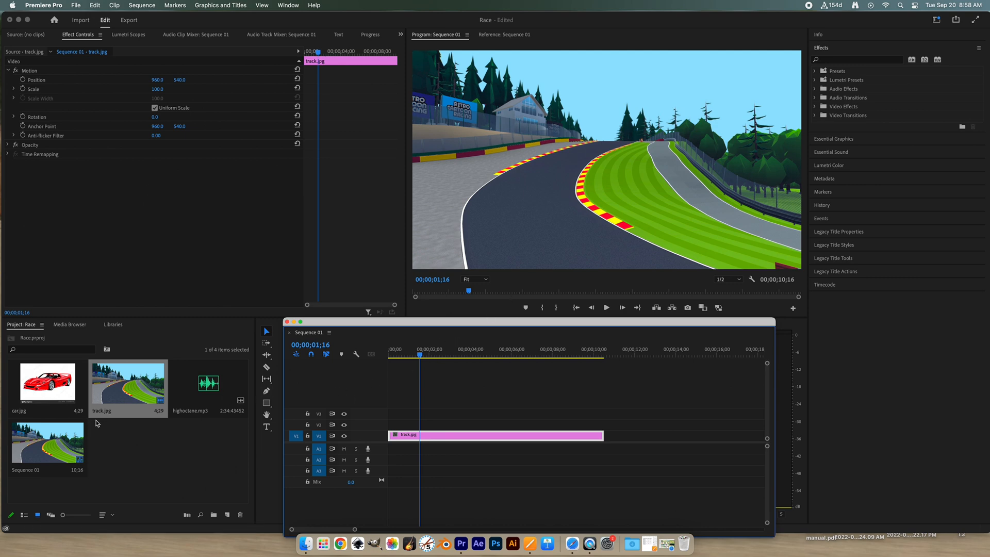
# - Place car.jpg on video track V2 at the sequence start and extend it to match the end of track.jpg
pyautogui.click(57, 393)
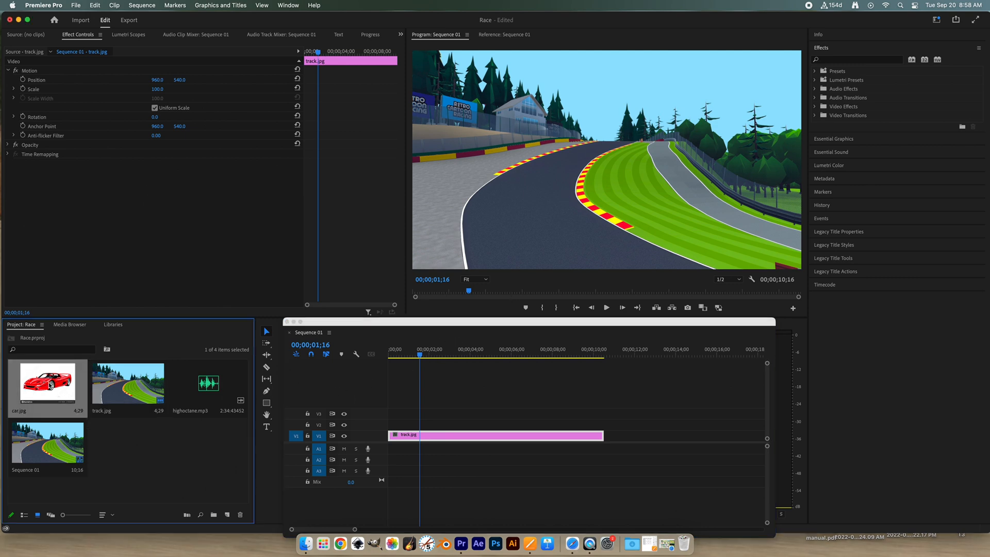
pyautogui.moveTo(54, 386); pyautogui.dragTo(391, 431)
pyautogui.moveTo(420, 355); pyautogui.dragTo(453, 360)
pyautogui.moveTo(490, 424); pyautogui.dragTo(604, 424)
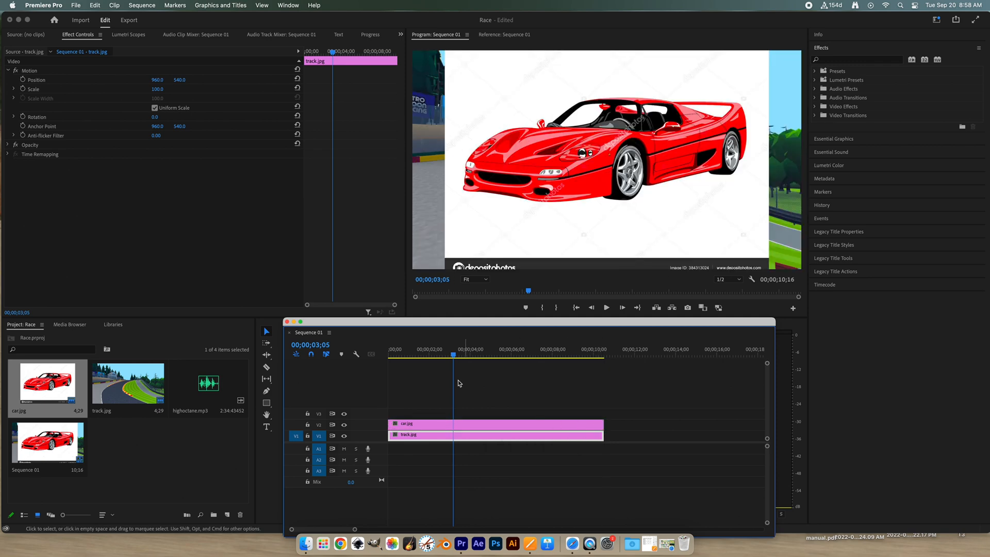
pyautogui.moveTo(456, 357)
pyautogui.mouseDown()
pyautogui.moveTo(388, 360)
pyautogui.moveTo(469, 356)
pyautogui.mouseUp()
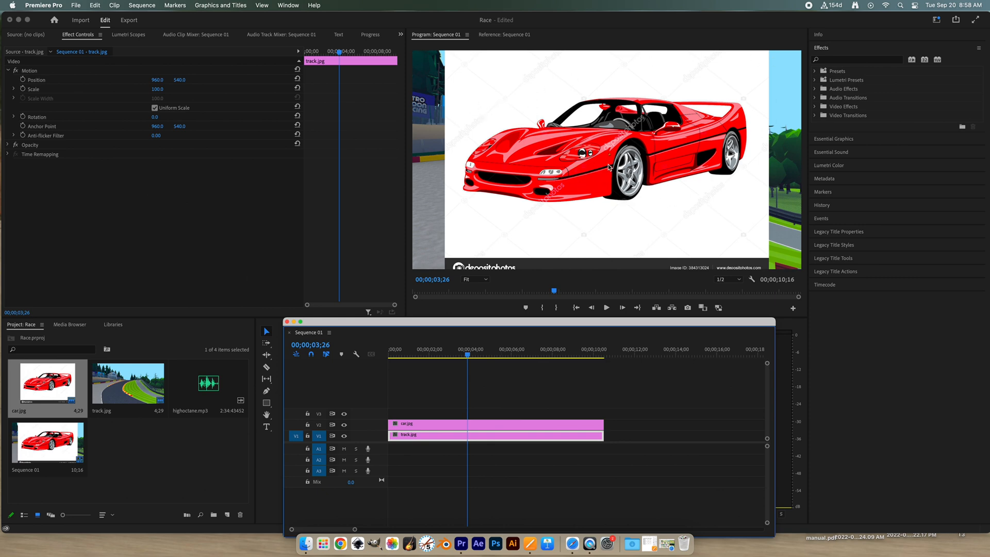
# - Set the car.jpg clip's scale to 13 and its horizontal position to 751
pyautogui.click(420, 425)
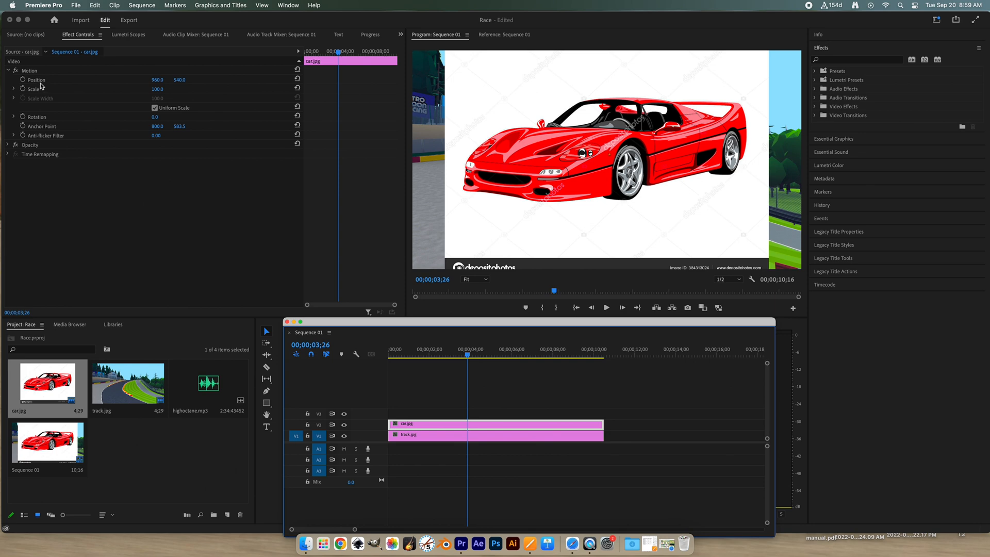
pyautogui.moveTo(158, 91)
pyautogui.mouseDown()
pyautogui.moveTo(137, 90)
pyautogui.moveTo(163, 91)
pyautogui.mouseUp()
pyautogui.click(163, 92)
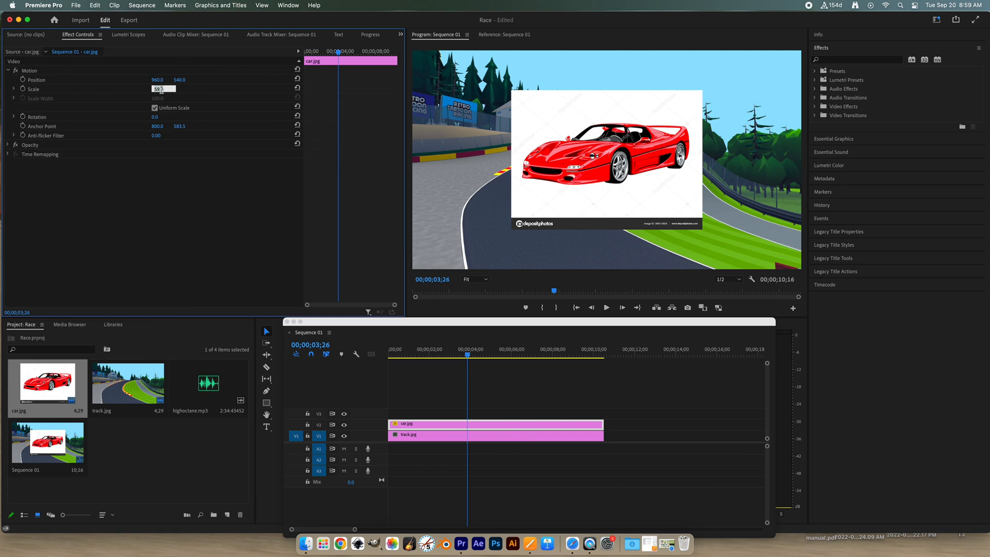
pyautogui.click(188, 91)
pyautogui.moveTo(155, 90); pyautogui.dragTo(133, 89)
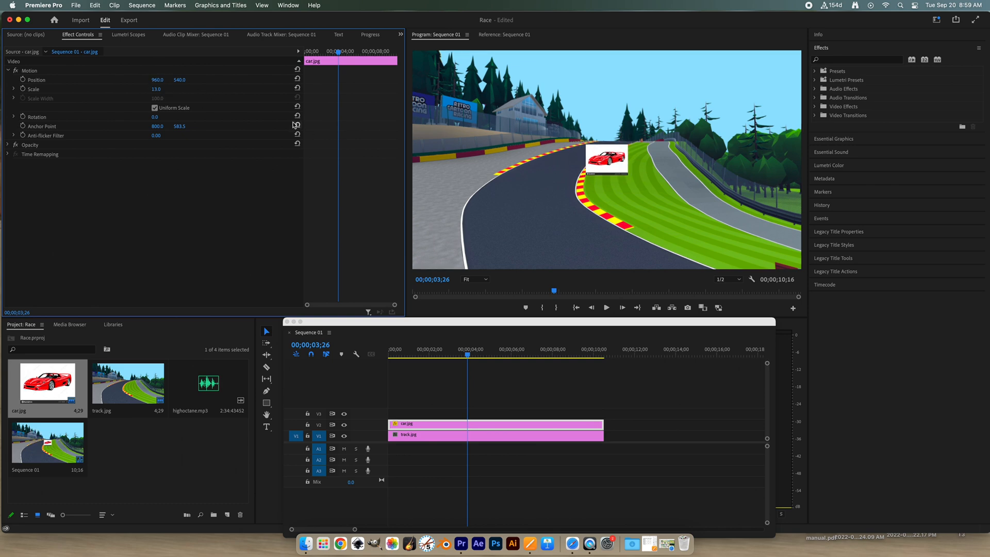
pyautogui.moveTo(158, 80); pyautogui.dragTo(81, 80)
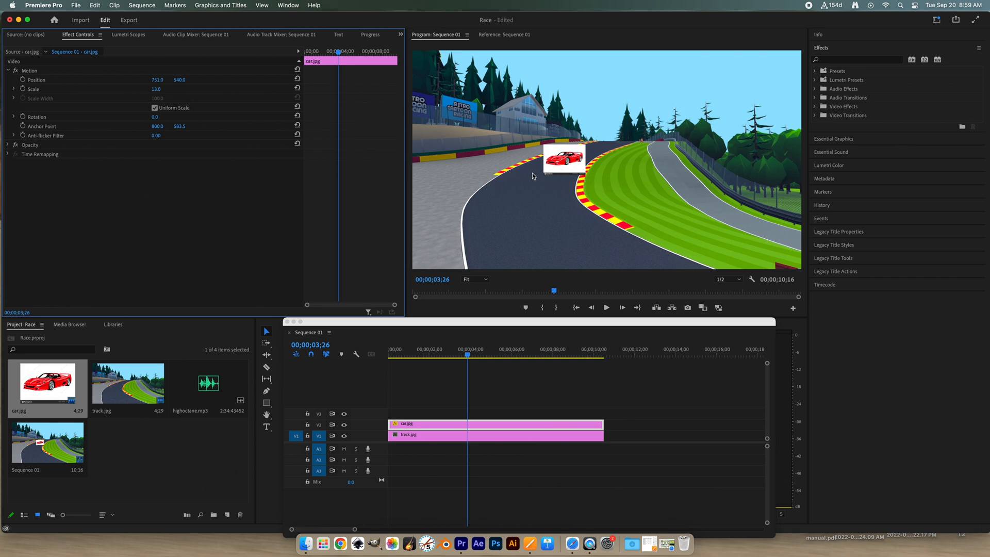
# - Apply the Color Key effect from the Keying video effects to the car.jpg clip
pyautogui.click(816, 107)
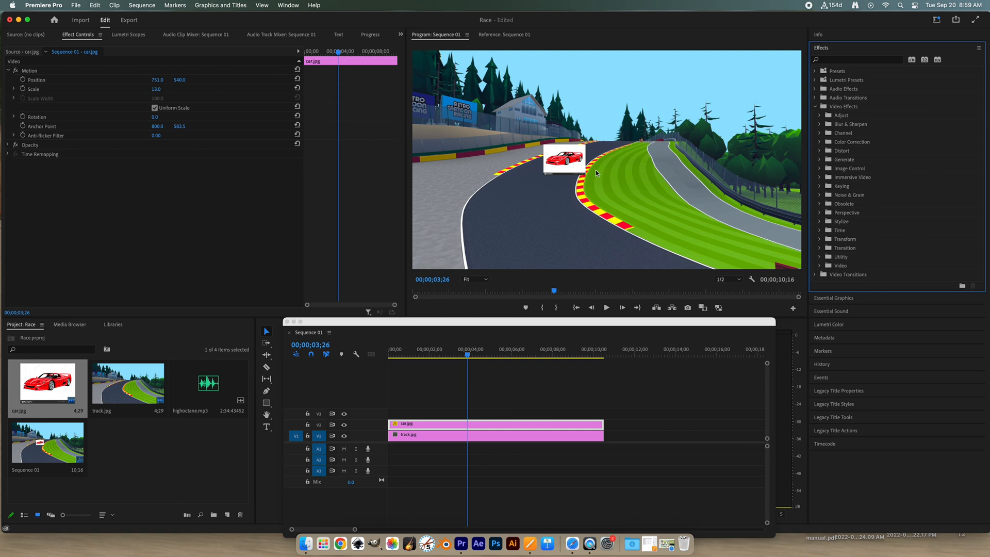
pyautogui.click(820, 189)
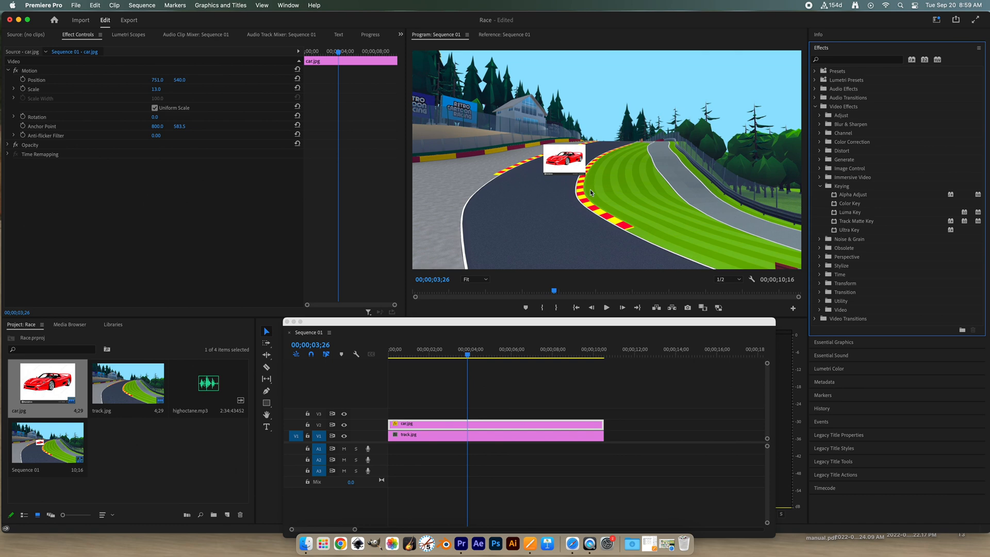
pyautogui.doubleClick(851, 207)
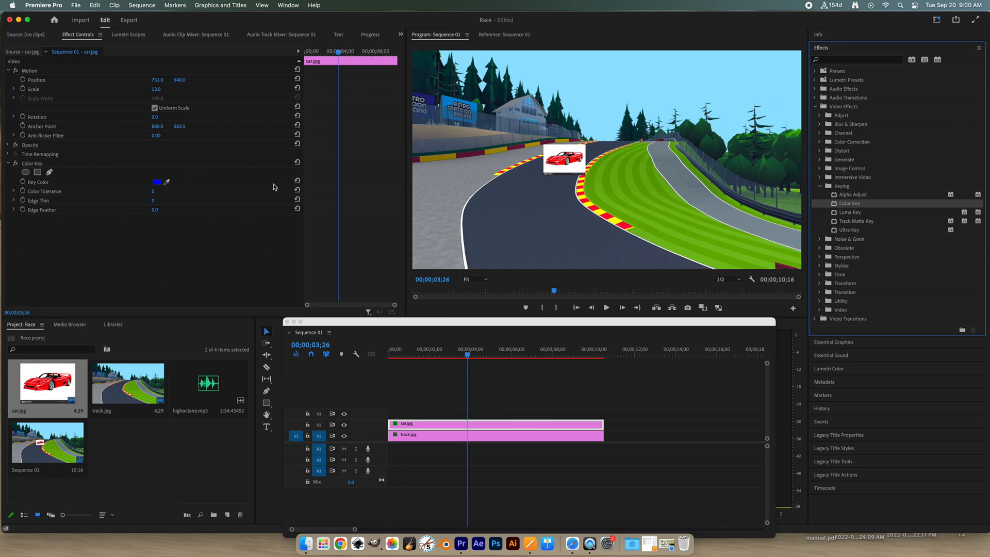
pyautogui.rightClick(37, 165)
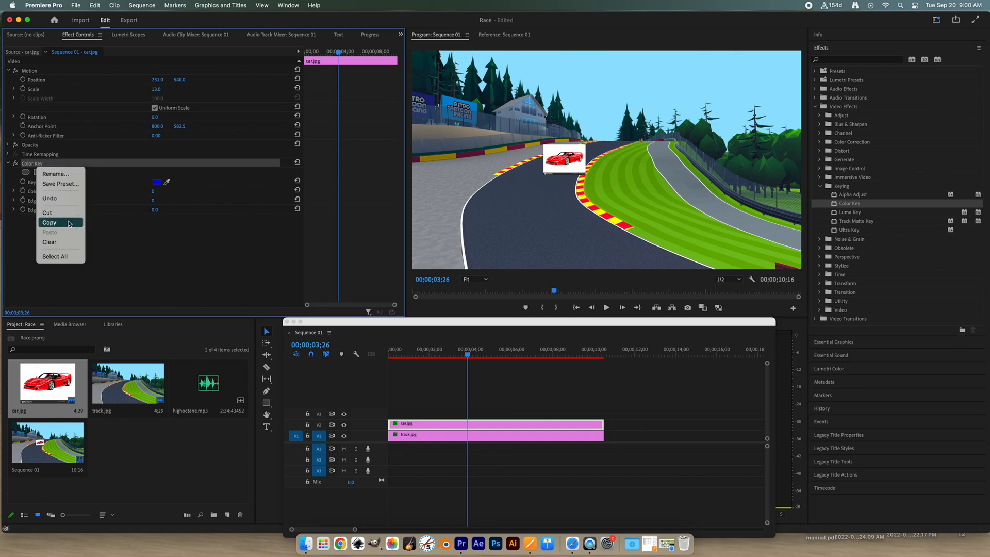
pyautogui.click(142, 264)
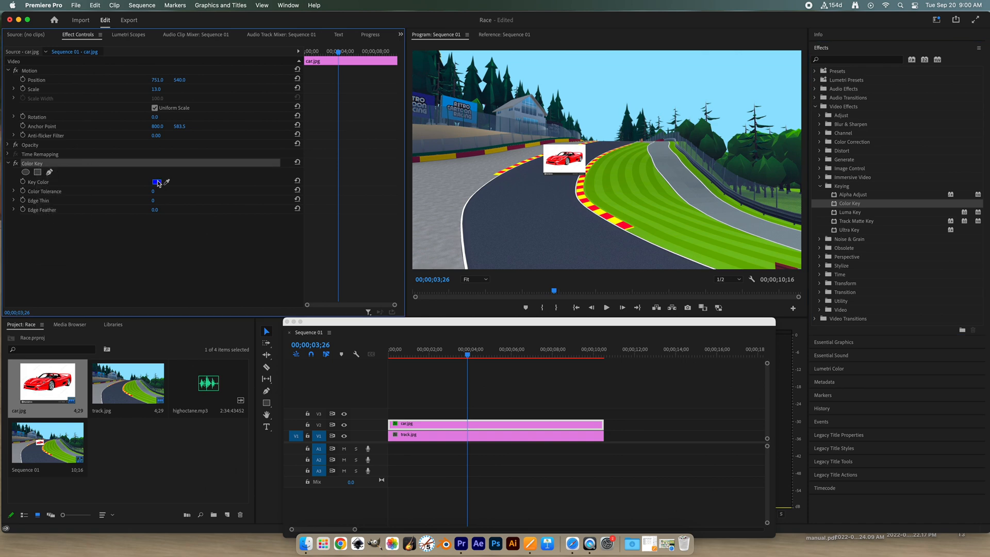
# - Key out car.jpg's white background with color tolerance 46 and edge thin 1, enlarging the clip to scale 86 to check its edges
pyautogui.click(157, 182)
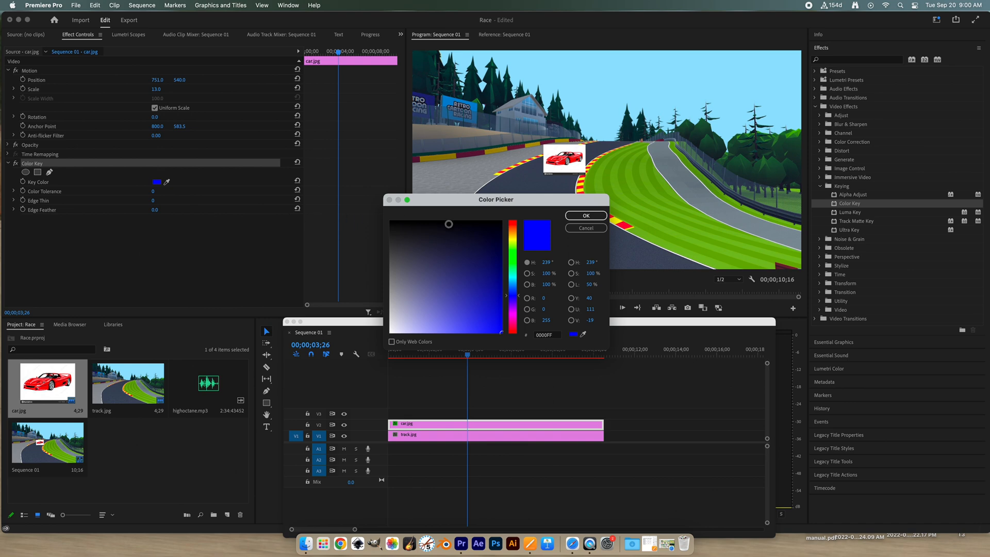
pyautogui.click(584, 334)
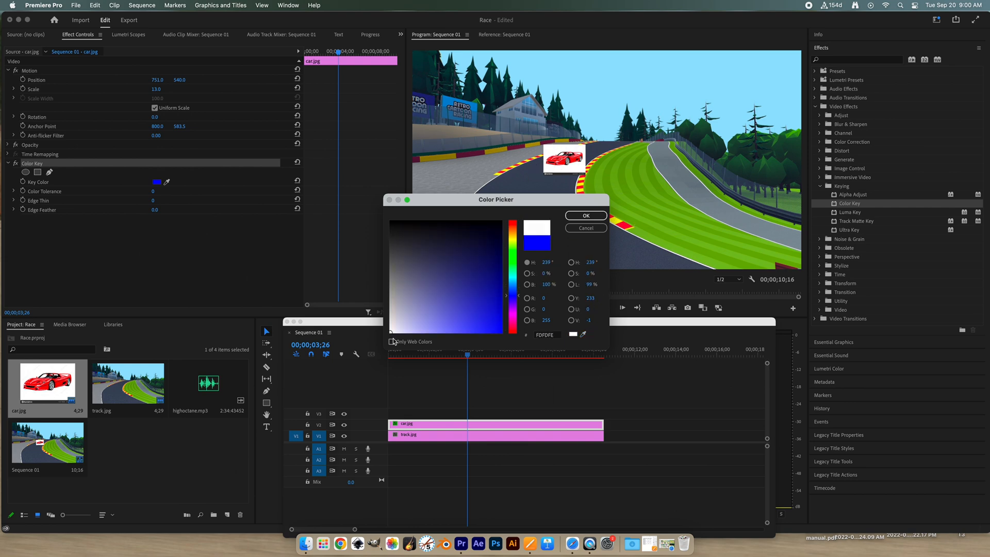
pyautogui.click(574, 217)
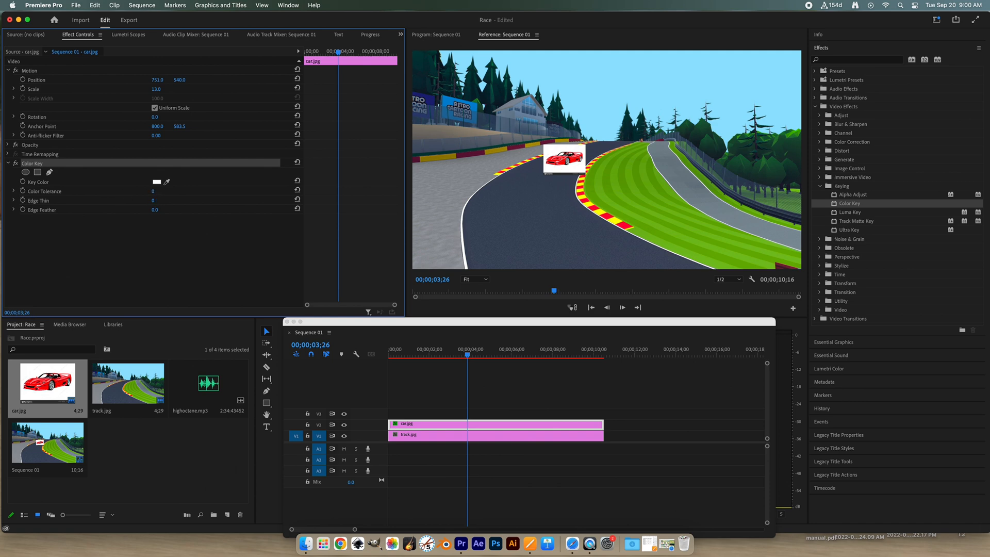
pyautogui.moveTo(153, 192); pyautogui.dragTo(156, 192)
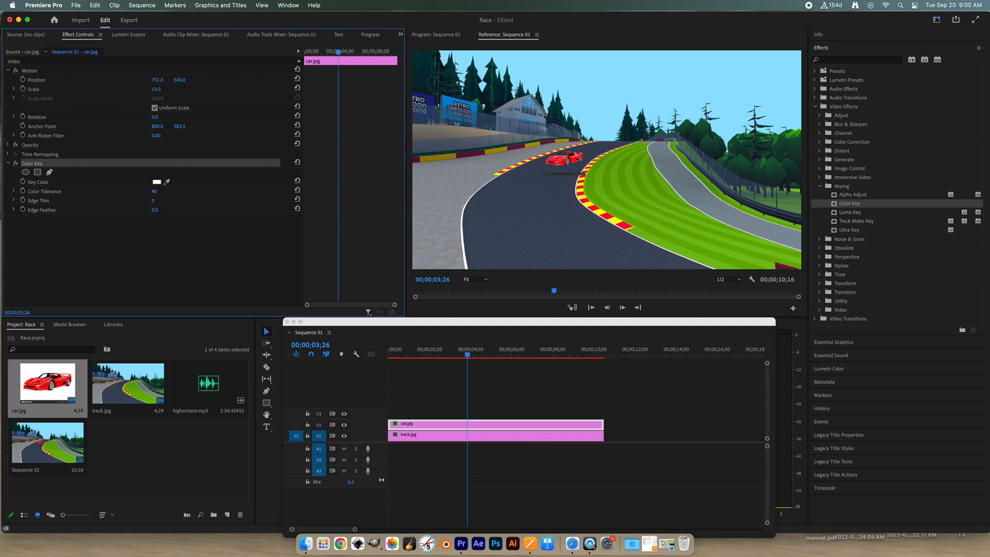
pyautogui.moveTo(156, 89); pyautogui.dragTo(197, 89)
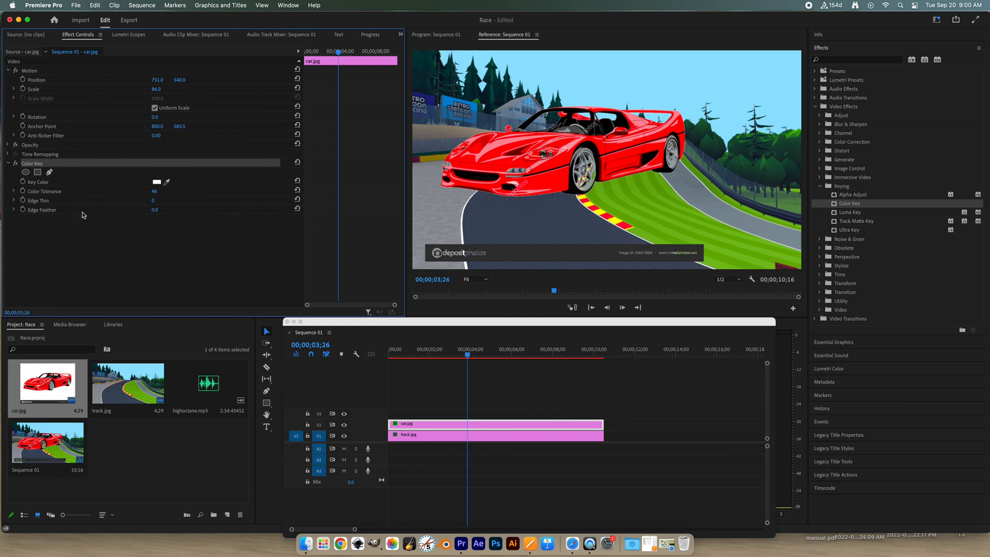
pyautogui.moveTo(153, 200); pyautogui.dragTo(153, 200)
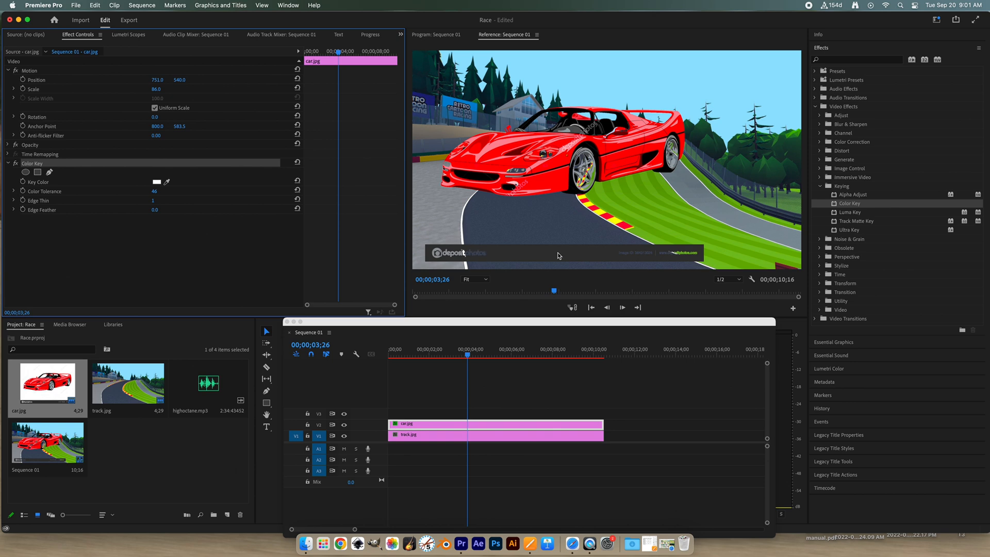
# - Apply the Crop effect to car.jpg and crop 20% off its bottom edge to remove the watermark strip
pyautogui.click(820, 285)
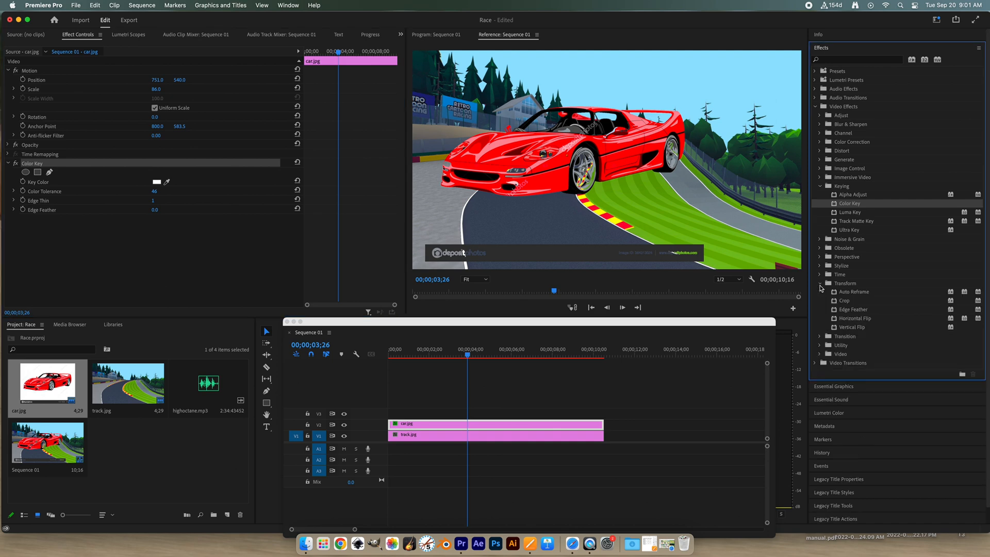
pyautogui.doubleClick(845, 301)
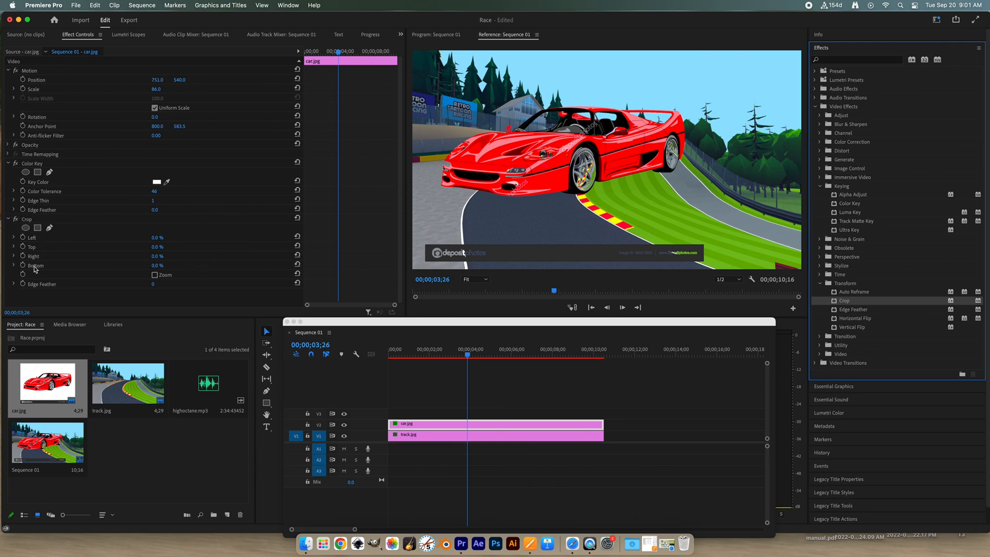
pyautogui.click(156, 266)
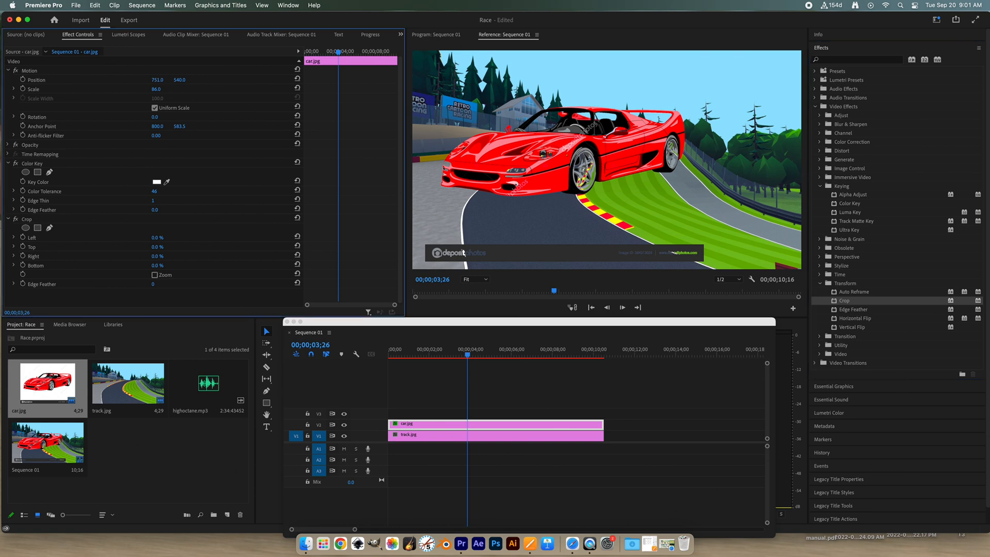
pyautogui.moveTo(156, 266)
pyautogui.mouseDown()
pyautogui.moveTo(188, 266)
pyautogui.moveTo(162, 266)
pyautogui.mouseUp()
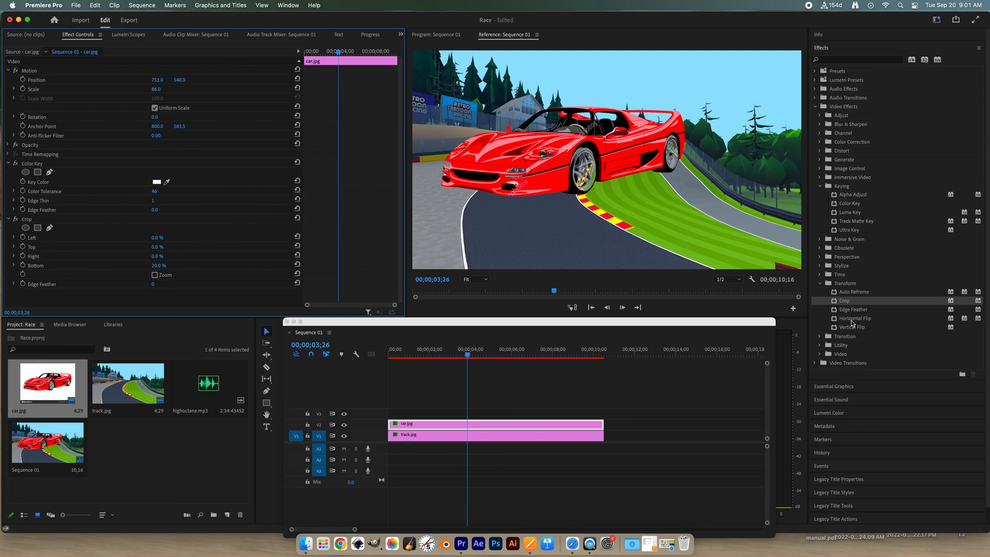
# - Apply the Horizontal Flip effect to the car.jpg clip and reduce its scale to 11
pyautogui.moveTo(852, 320); pyautogui.dragTo(694, 217)
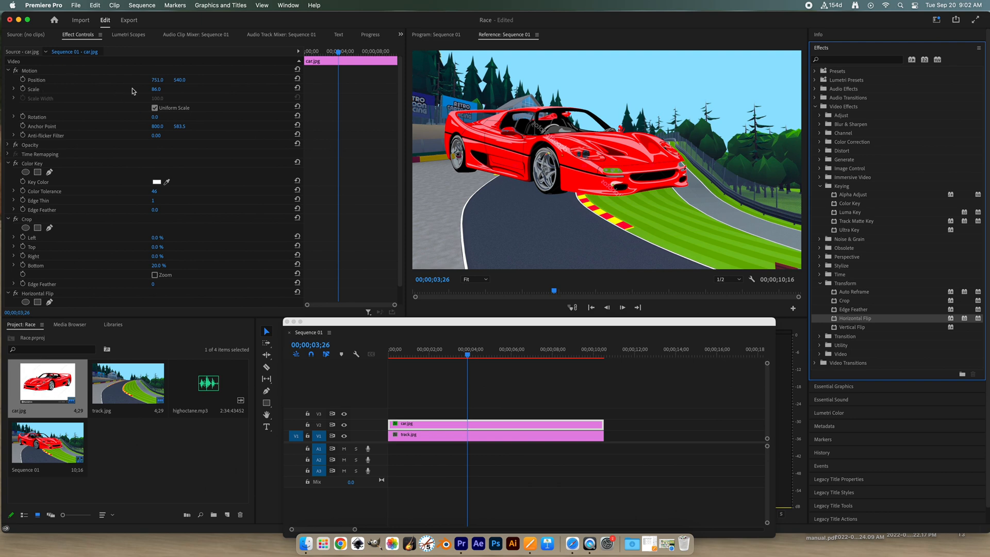
pyautogui.moveTo(156, 90); pyautogui.dragTo(117, 90)
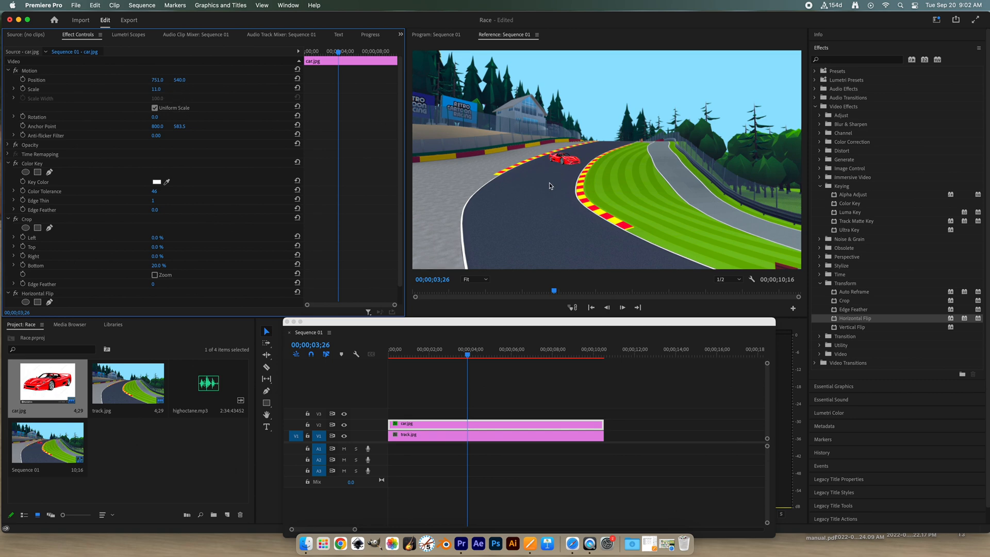
pyautogui.click(543, 239)
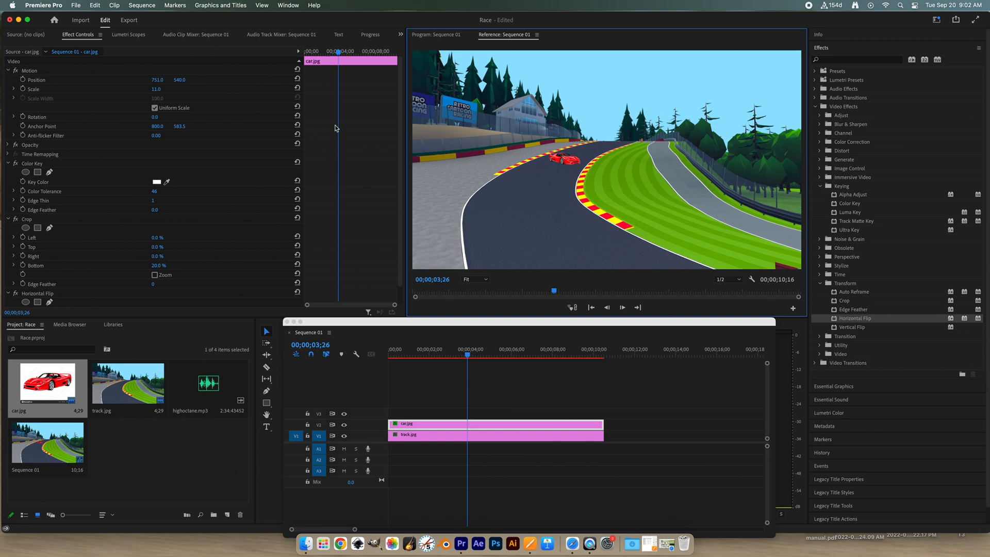
# - Move the playhead to the sequence start and enable keyframe animation for car.jpg's position and scale
pyautogui.moveTo(339, 53)
pyautogui.mouseDown()
pyautogui.moveTo(350, 52)
pyautogui.moveTo(330, 51)
pyautogui.mouseUp()
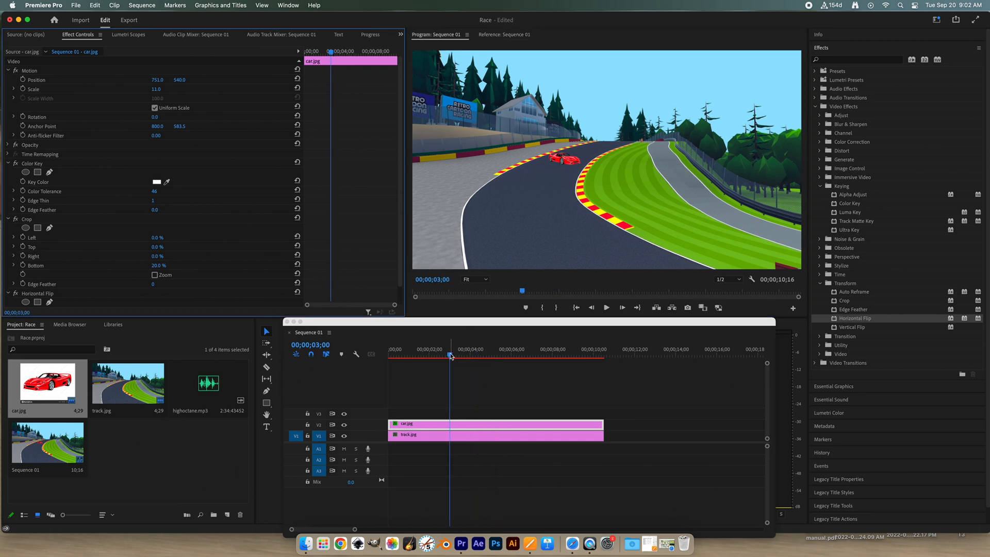
pyautogui.moveTo(450, 352)
pyautogui.mouseDown()
pyautogui.moveTo(474, 352)
pyautogui.moveTo(454, 352)
pyautogui.mouseUp()
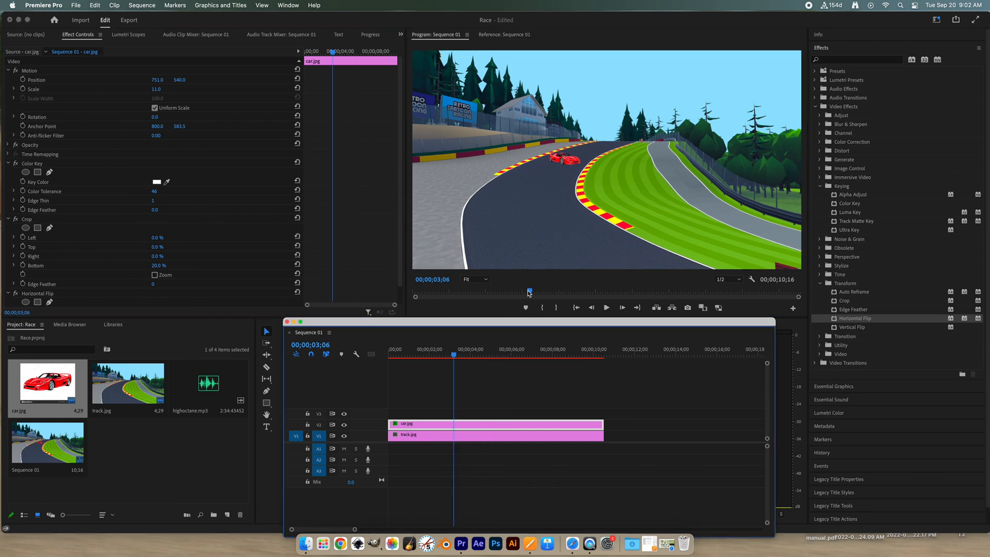
pyautogui.moveTo(530, 292); pyautogui.dragTo(551, 292)
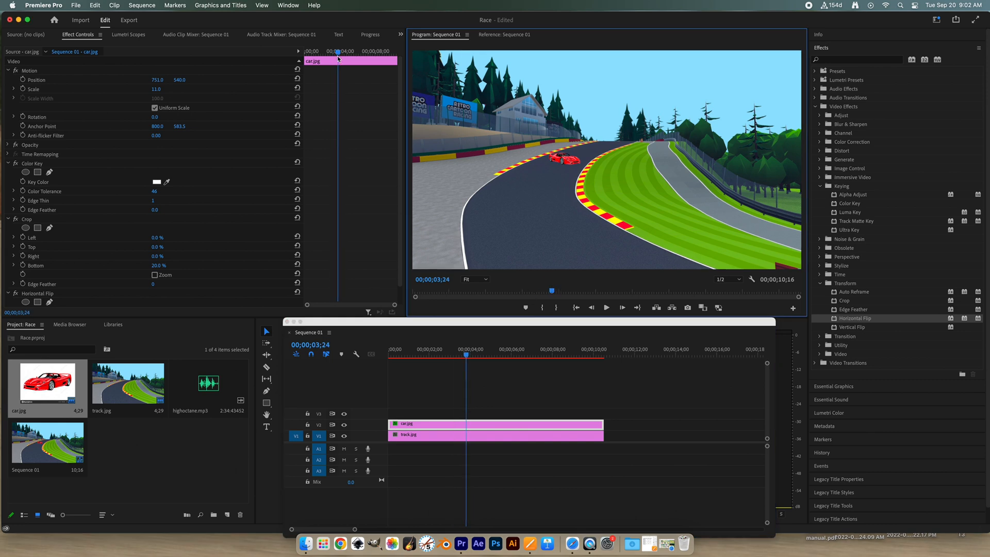
pyautogui.moveTo(338, 52); pyautogui.dragTo(296, 55)
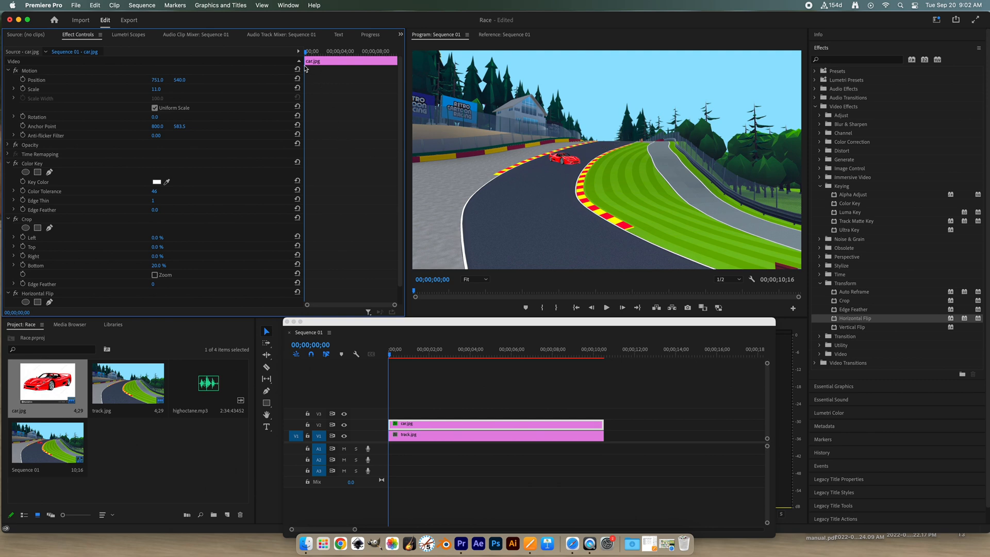
pyautogui.click(23, 80)
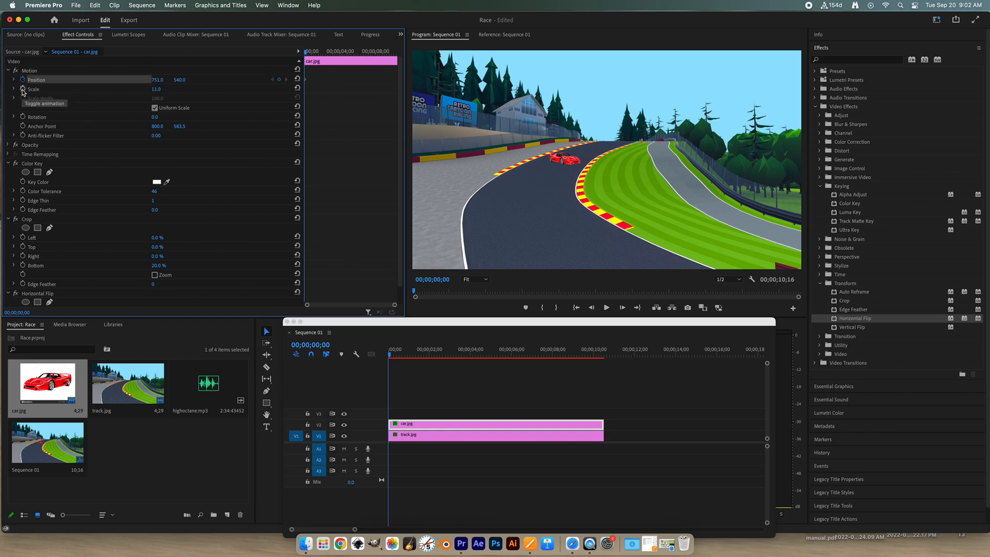
pyautogui.click(23, 90)
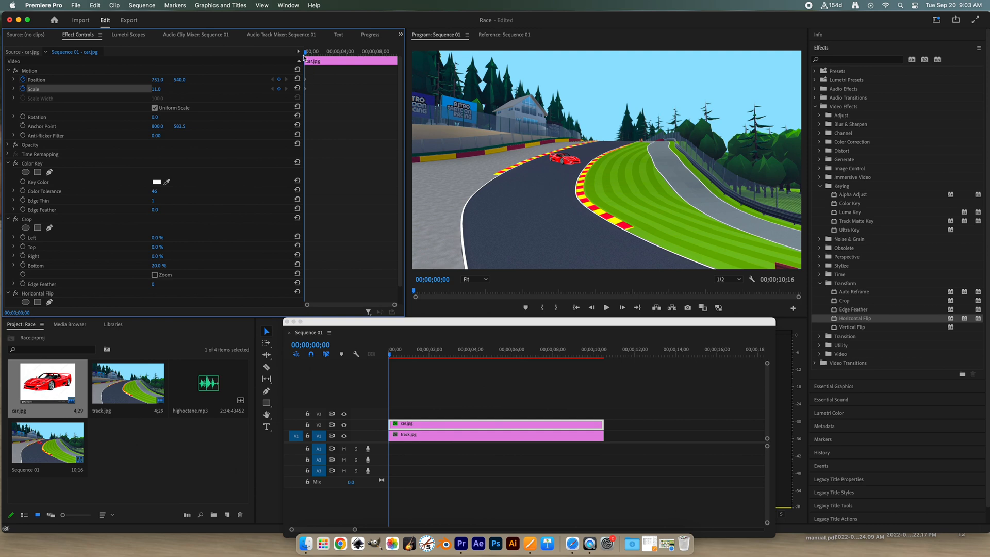
# - Keyframe car.jpg at 00;00;01;06 with position 667, 632 and scale 16
pyautogui.moveTo(304, 54); pyautogui.dragTo(315, 53)
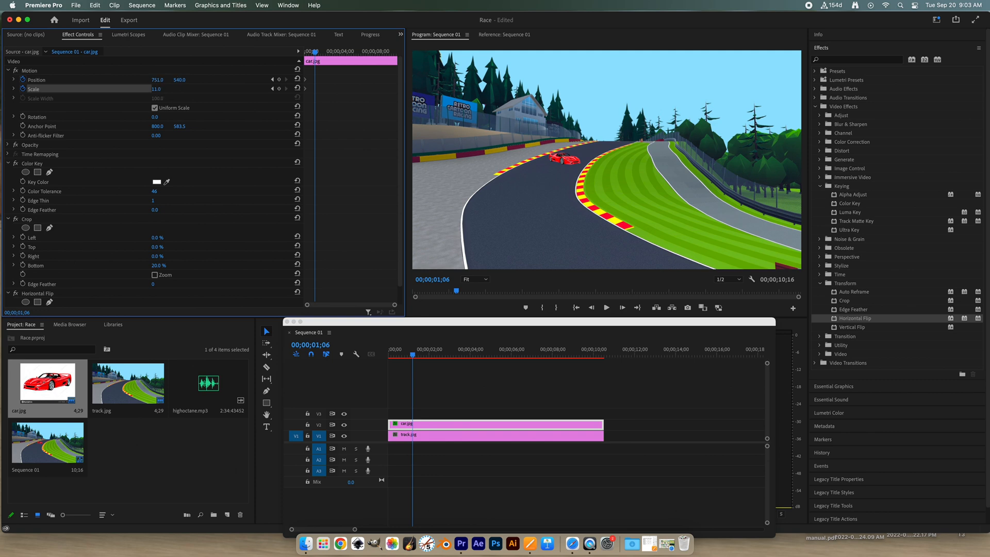
pyautogui.moveTo(179, 80); pyautogui.dragTo(226, 80)
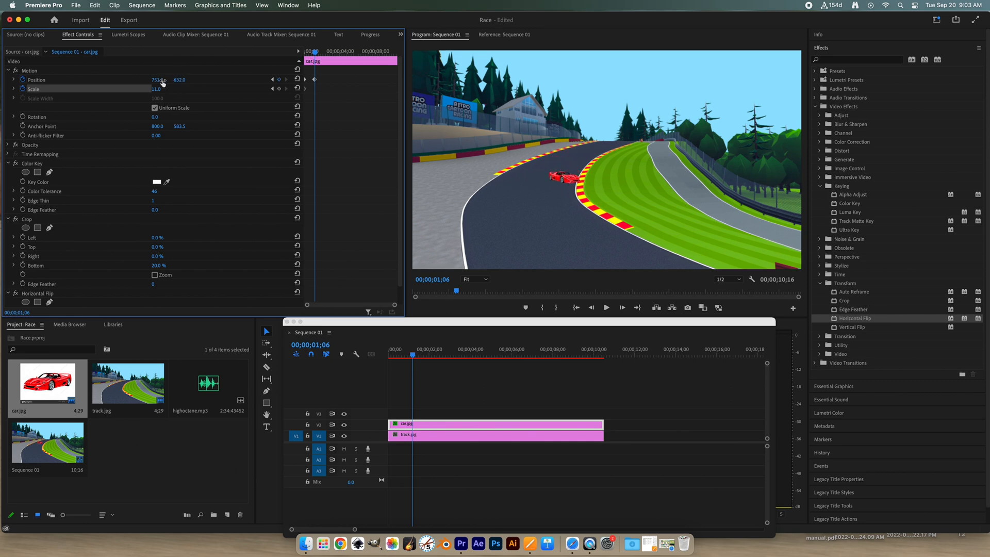
pyautogui.moveTo(156, 80); pyautogui.dragTo(113, 80)
pyautogui.moveTo(156, 89)
pyautogui.mouseDown()
pyautogui.moveTo(164, 89)
pyautogui.moveTo(153, 89)
pyautogui.mouseUp()
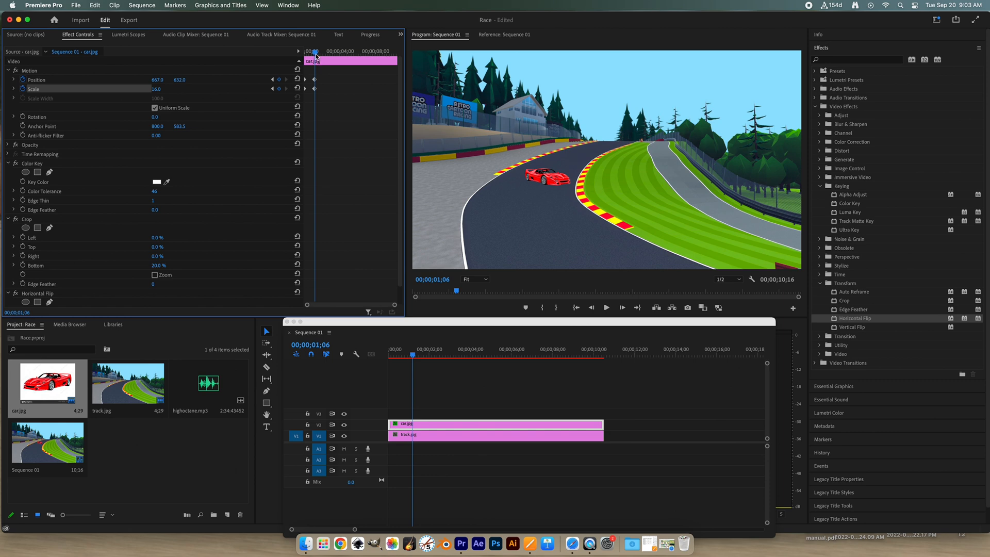
# - Keyframe car.jpg at 00;00;03;07 with position 625, 726 and scale 22, and at 00;00;06;09 with vertical position 881 and scale 28
pyautogui.moveTo(317, 56); pyautogui.dragTo(334, 55)
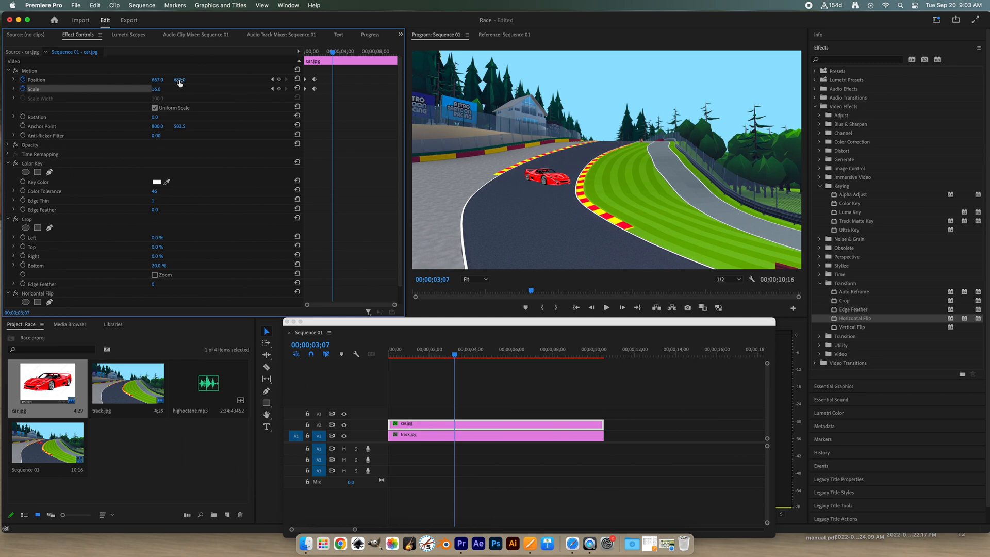
pyautogui.moveTo(179, 80); pyautogui.dragTo(228, 80)
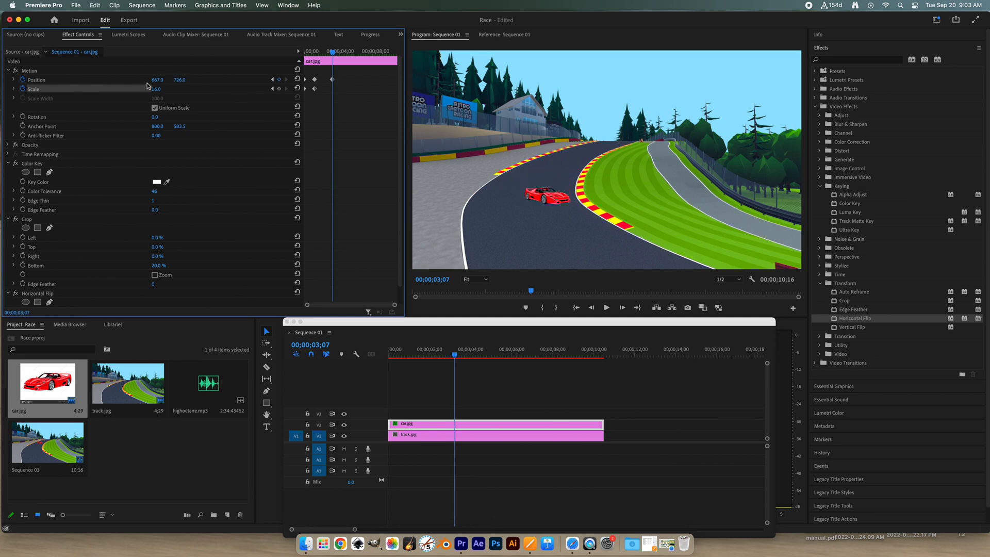
pyautogui.moveTo(158, 80)
pyautogui.mouseDown()
pyautogui.moveTo(136, 80)
pyautogui.moveTo(159, 89)
pyautogui.mouseUp()
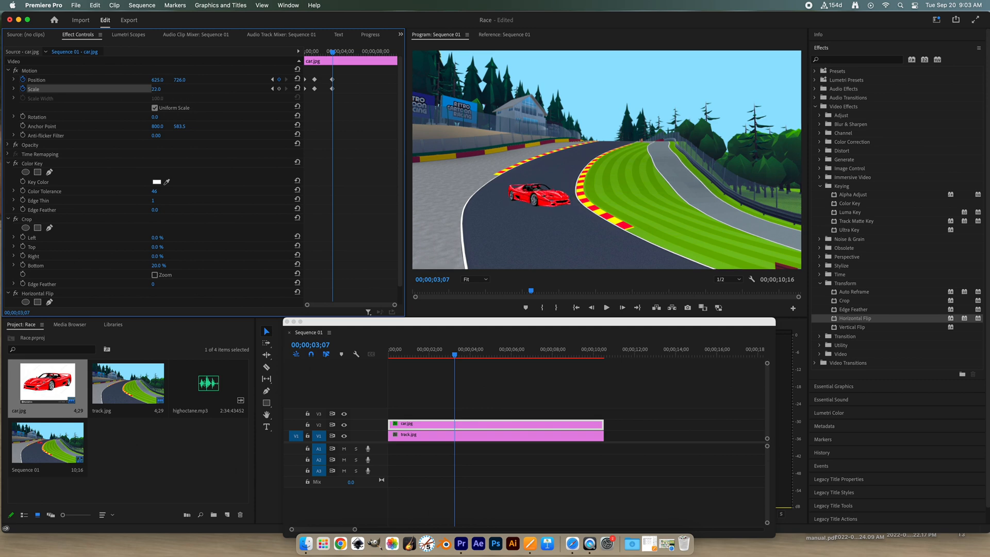
pyautogui.moveTo(333, 53); pyautogui.dragTo(360, 52)
pyautogui.moveTo(178, 81); pyautogui.dragTo(159, 89)
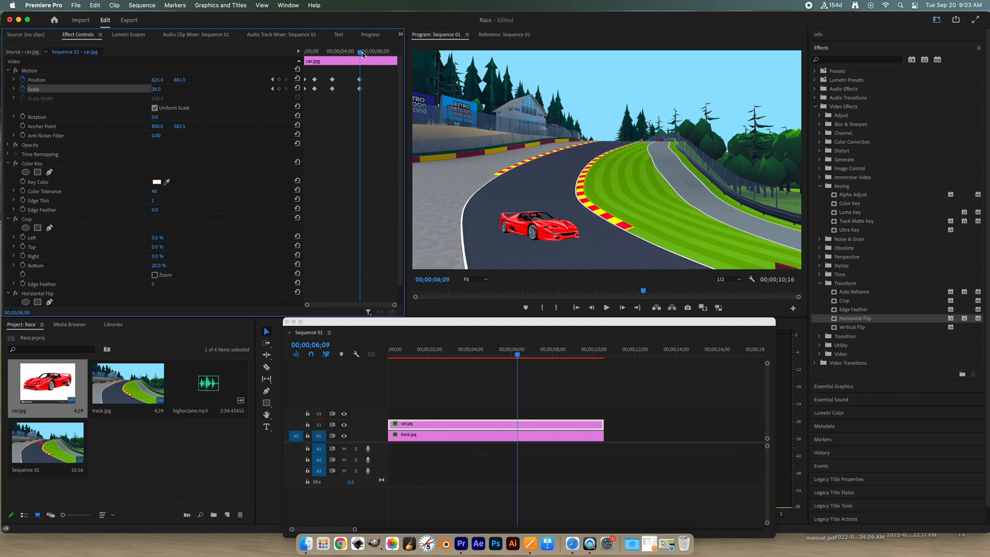
# - Keyframe car.jpg at 00;00;09;25 with position 714, 994 and scale 39
pyautogui.moveTo(363, 55); pyautogui.dragTo(394, 56)
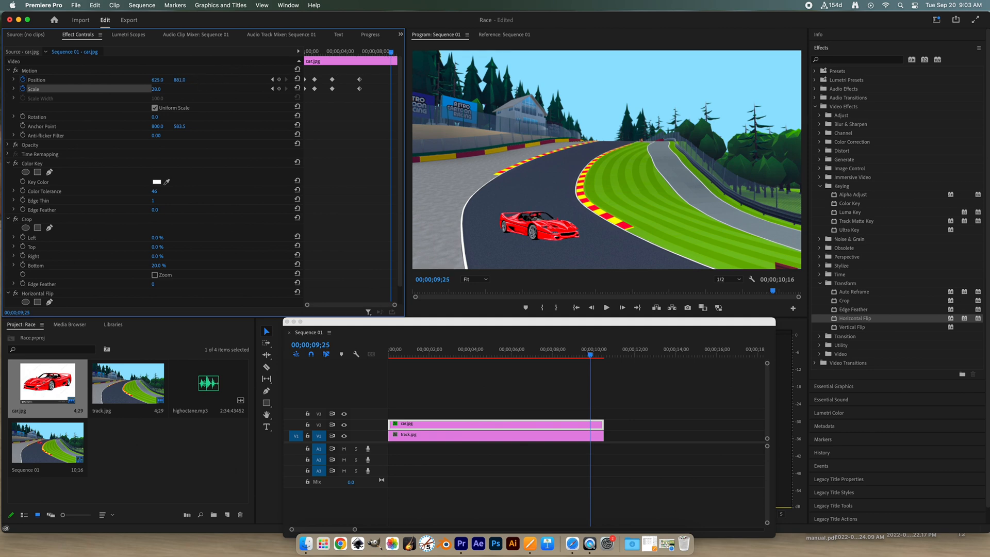
pyautogui.moveTo(180, 80); pyautogui.dragTo(238, 80)
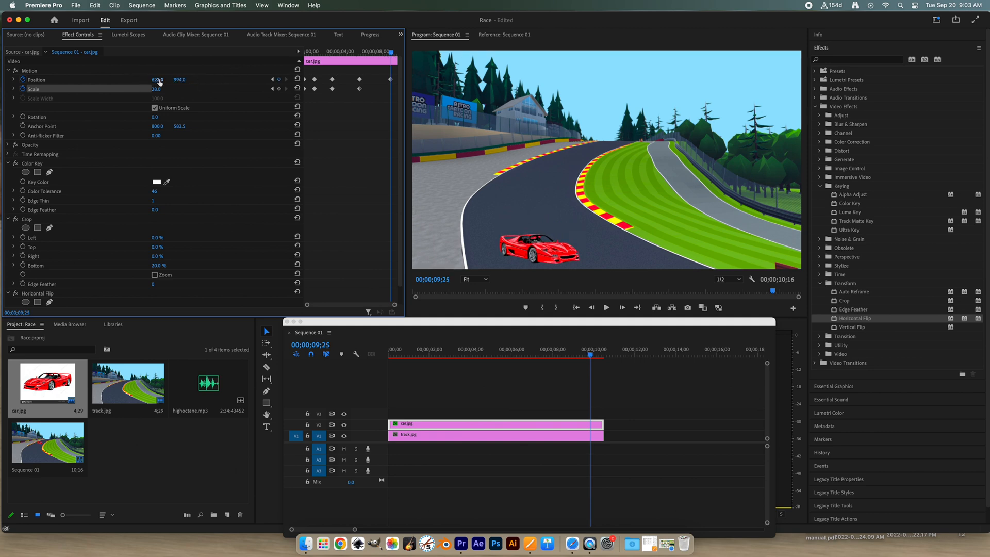
pyautogui.moveTo(157, 80); pyautogui.dragTo(265, 84)
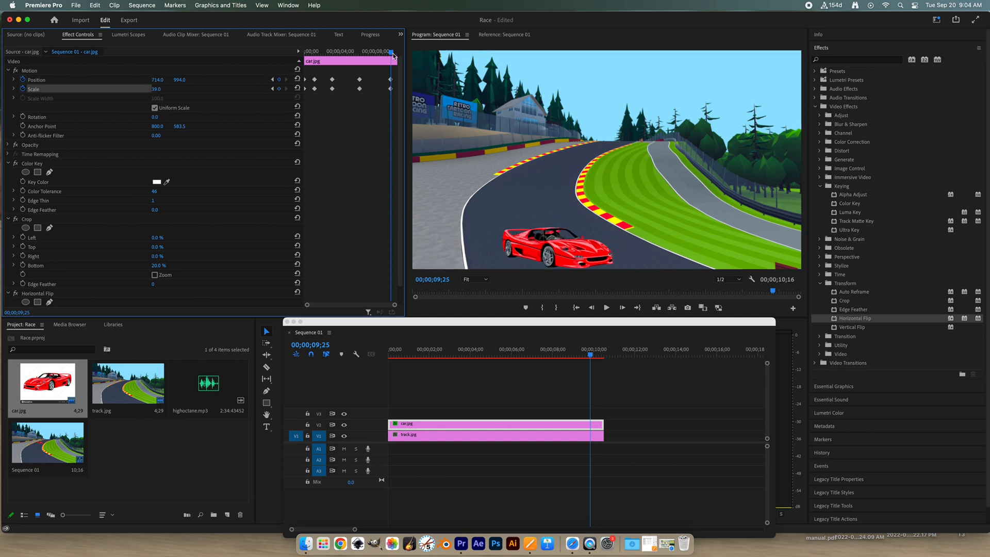
# - Keyframe car.jpg at 00;00;10;13 with vertical position 1248 and scale 49 so it leaves the frame
pyautogui.moveTo(393, 55); pyautogui.dragTo(396, 55)
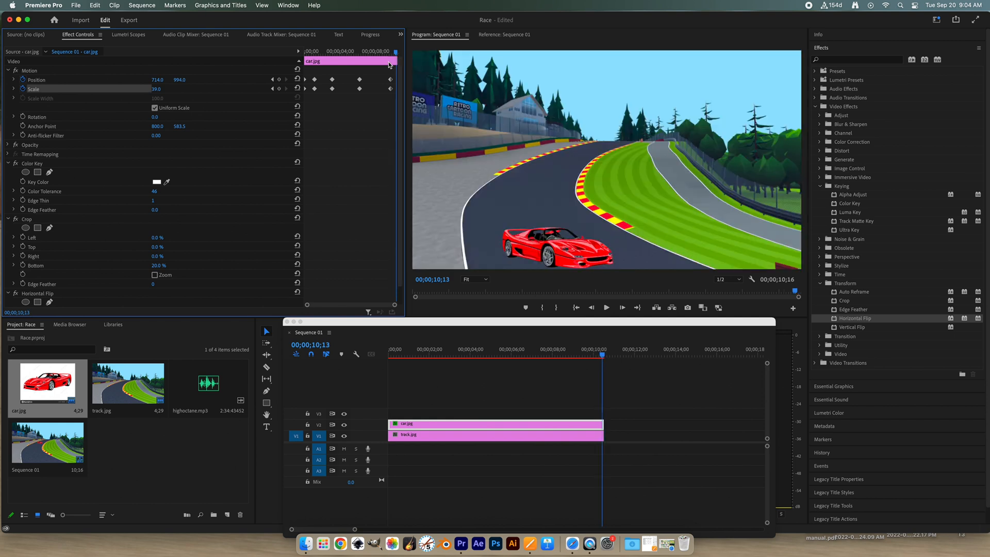
pyautogui.moveTo(179, 80); pyautogui.dragTo(227, 80)
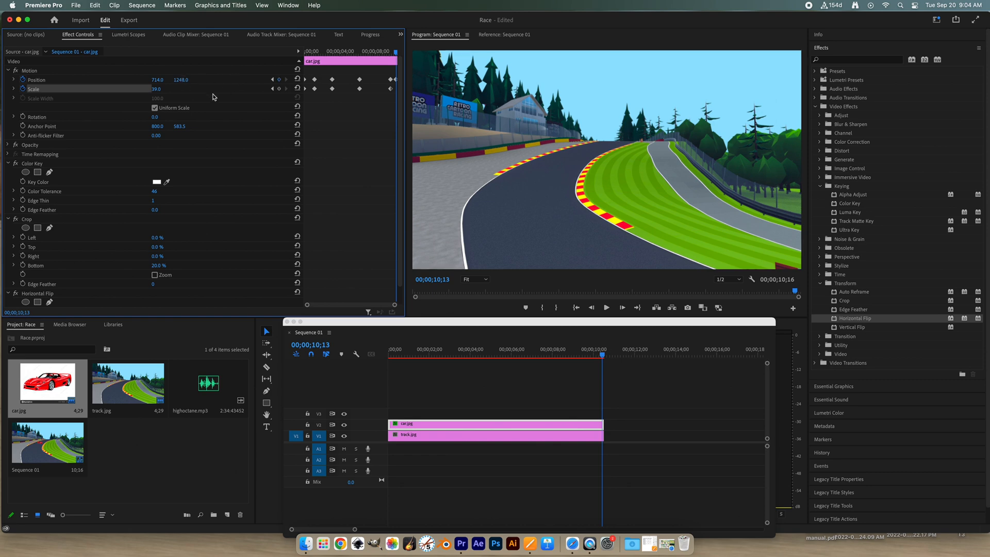
pyautogui.moveTo(158, 89); pyautogui.dragTo(164, 89)
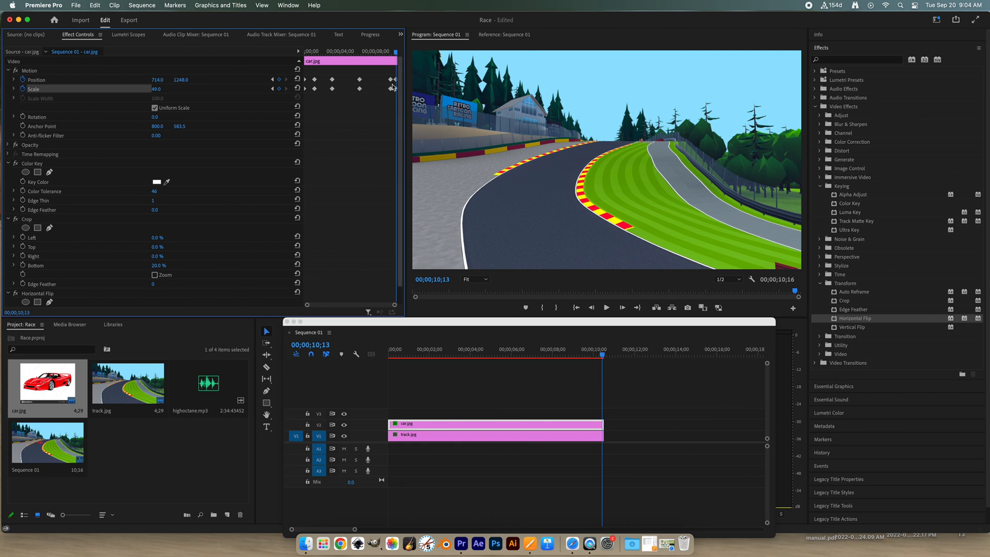
# - Play the car animation from the sequence start to check the motion, and return the playhead to 00;00;00;00
pyautogui.moveTo(397, 54); pyautogui.dragTo(295, 62)
pyautogui.press('space')
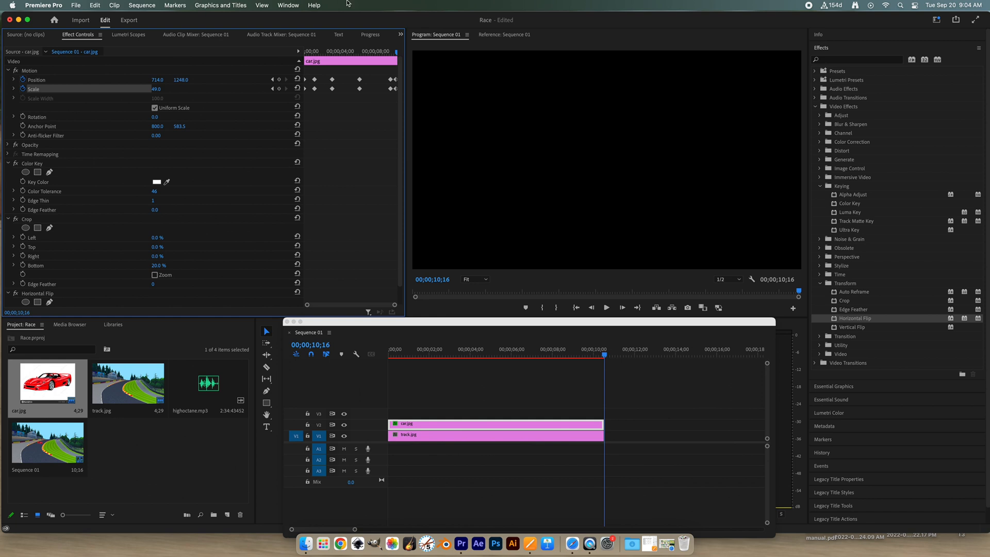
pyautogui.click(456, 352)
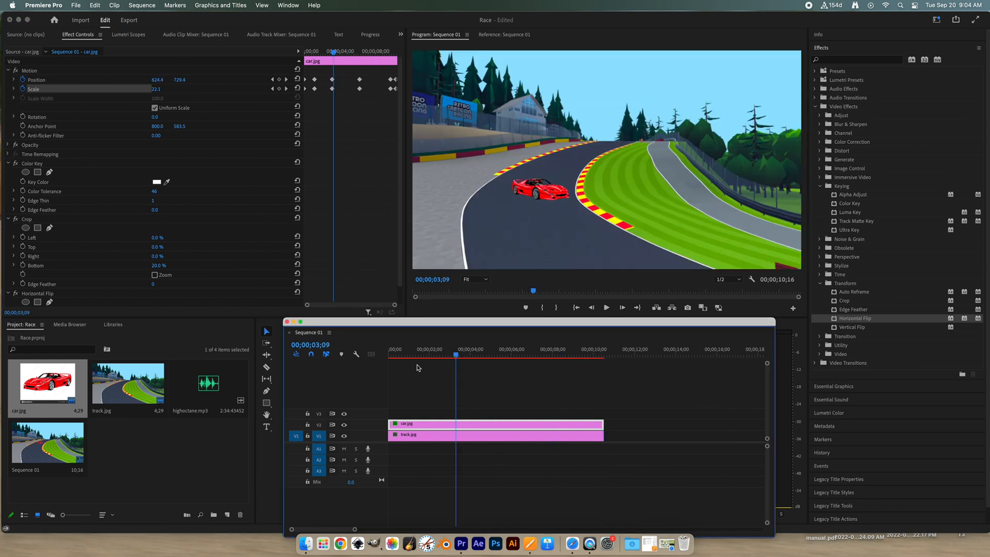
pyautogui.moveTo(417, 368); pyautogui.dragTo(369, 365)
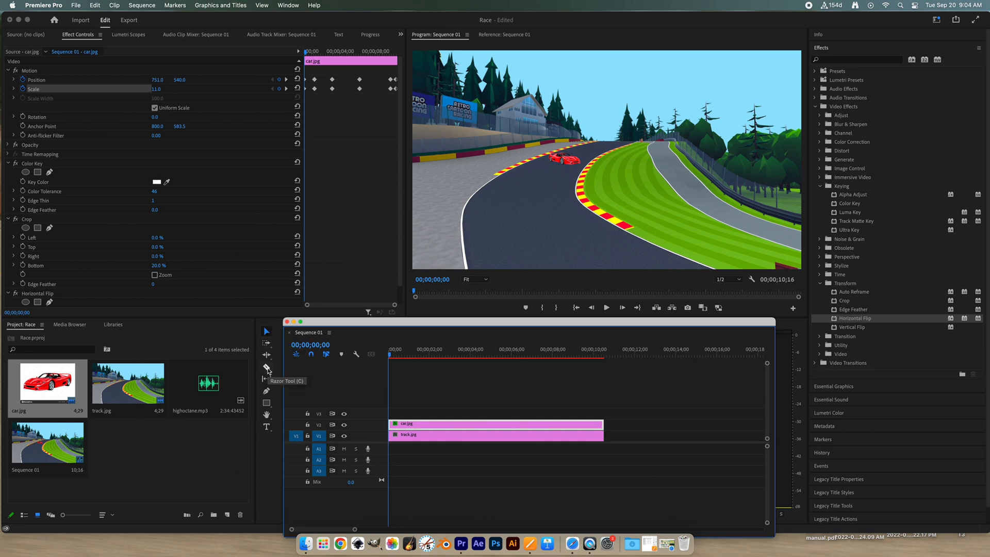
# - Add a text title reading Race at the sequence start and place it in the sky above the track
pyautogui.click(267, 428)
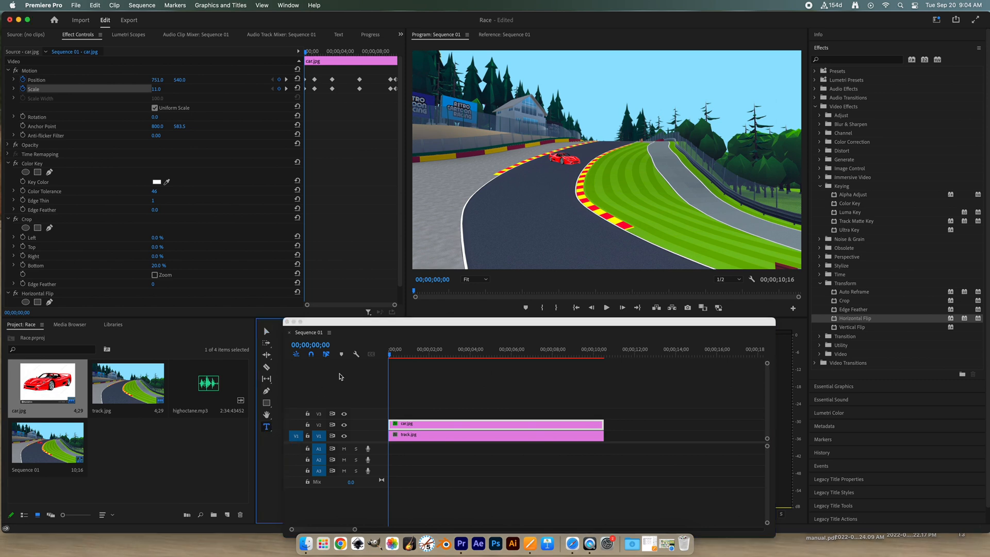
pyautogui.click(527, 111)
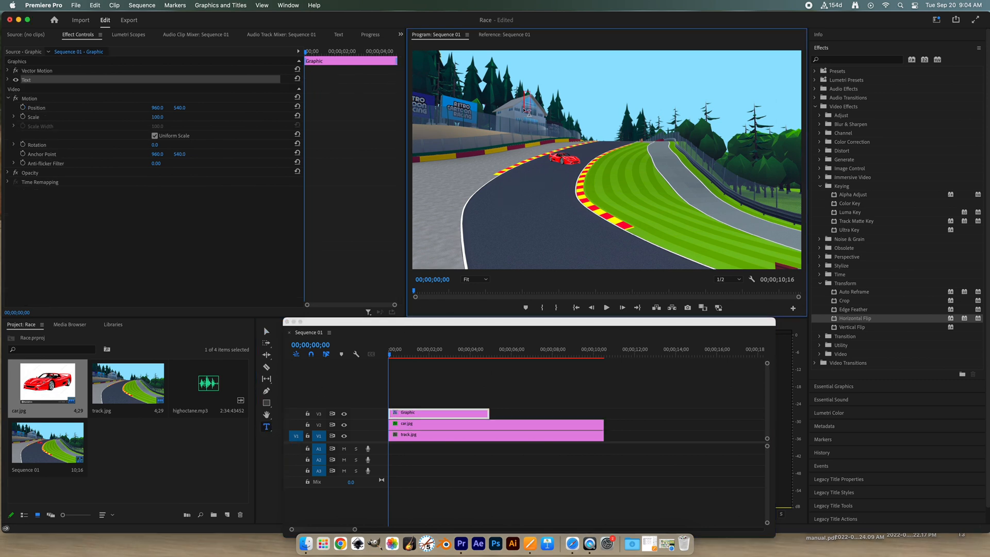
pyautogui.write('Race')
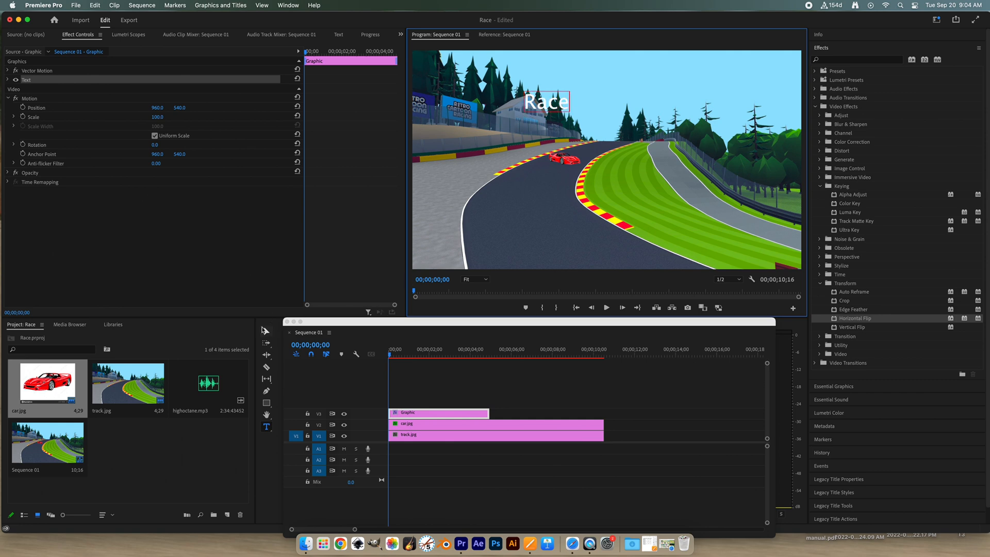
pyautogui.click(266, 331)
pyautogui.moveTo(547, 102); pyautogui.dragTo(601, 82)
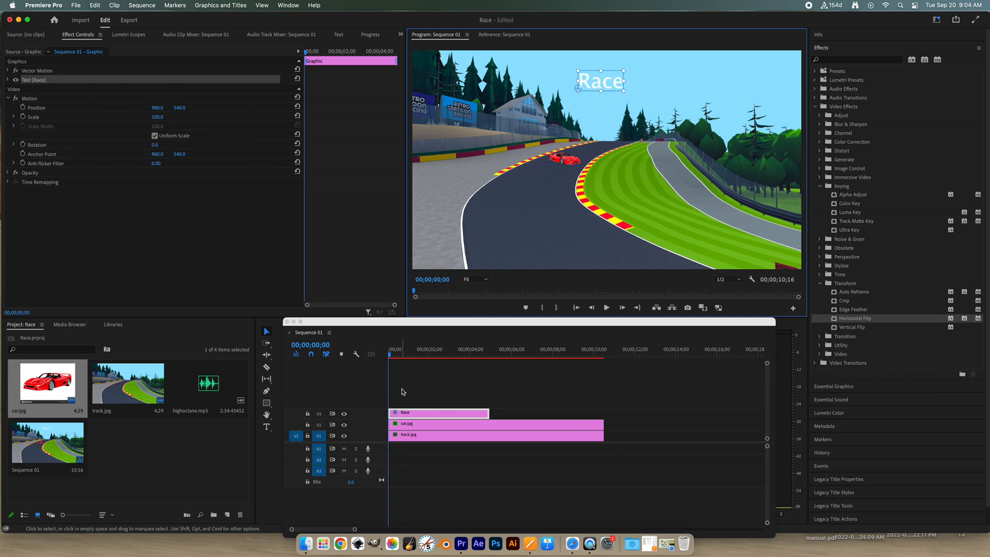
# - Trim the end of the Race title clip so it lasts about 2 seconds, and play it back
pyautogui.moveTo(484, 413); pyautogui.dragTo(443, 414)
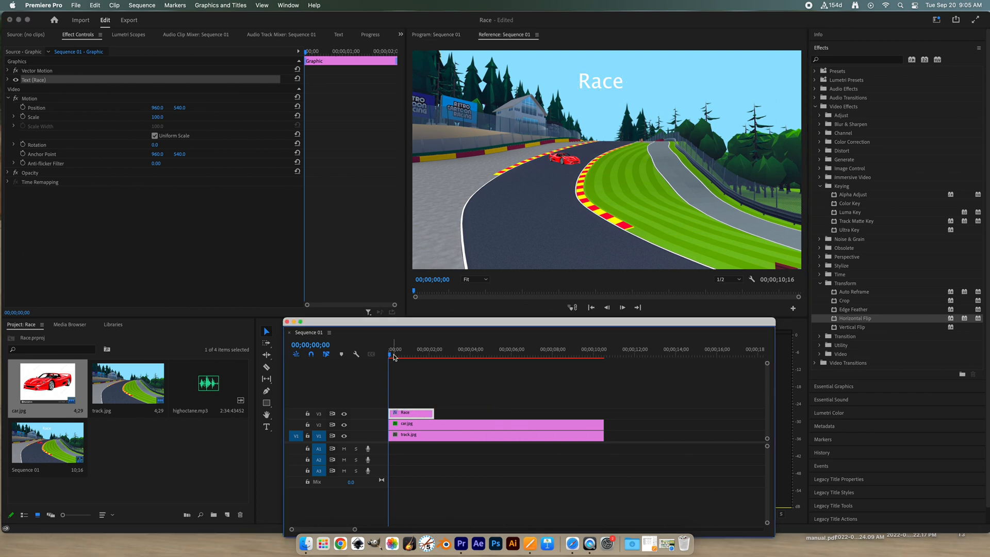
pyautogui.press('space')
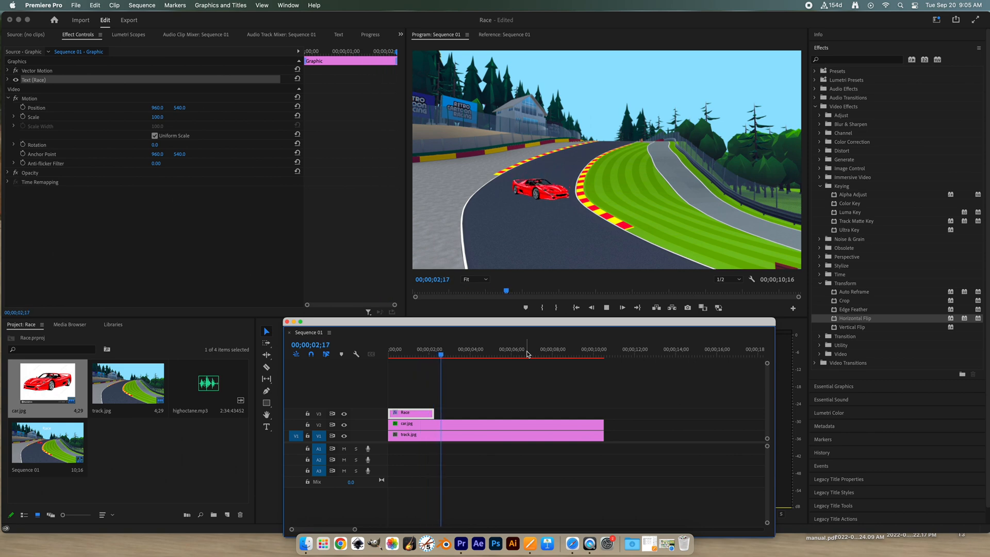
pyautogui.press('space')
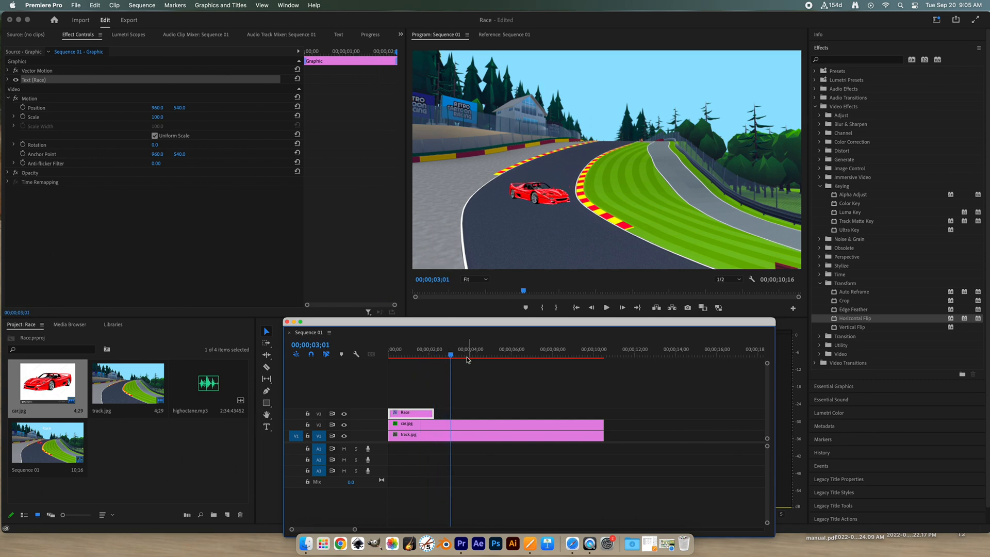
# - Add a text title reading Credits above the track at 00;00;07;10
pyautogui.moveTo(450, 357); pyautogui.dragTo(538, 356)
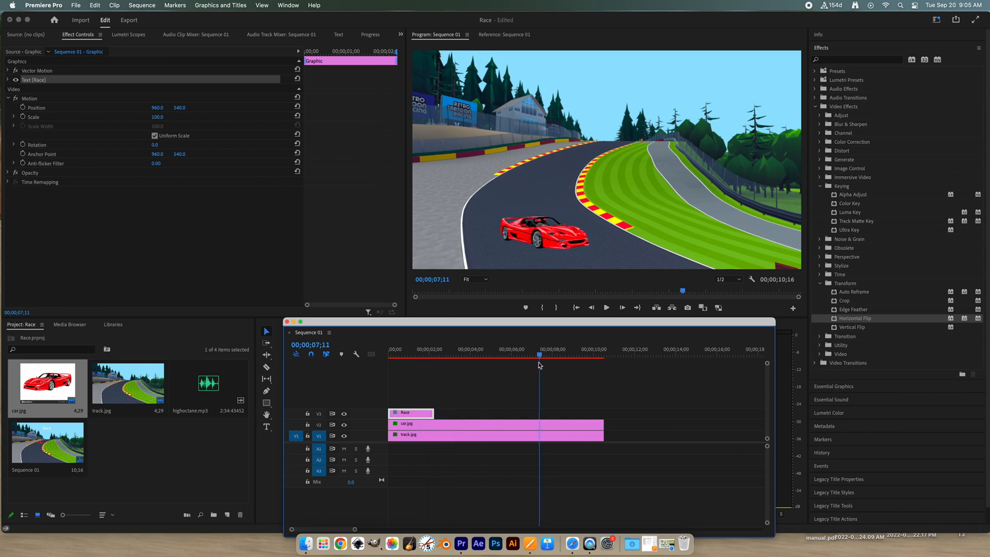
pyautogui.click(267, 427)
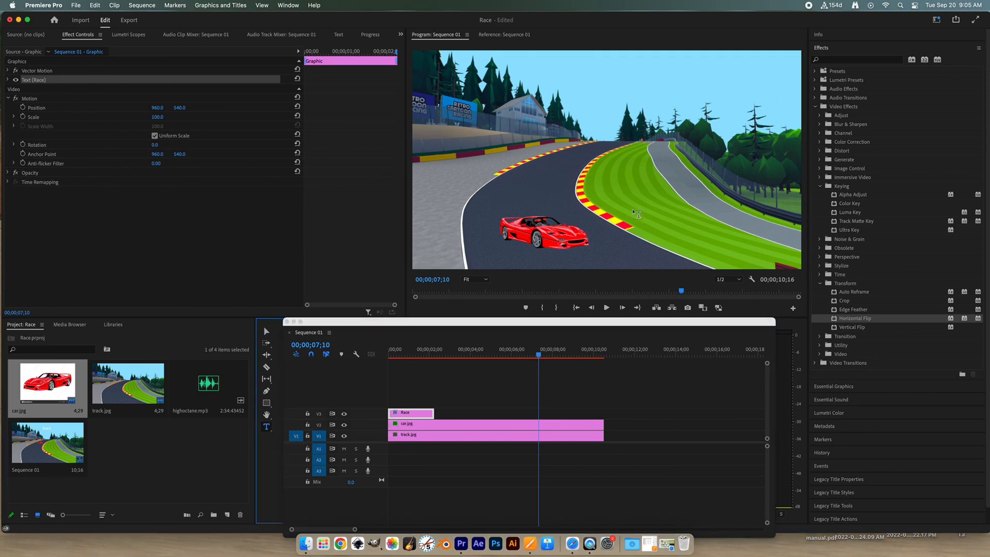
pyautogui.click(603, 135)
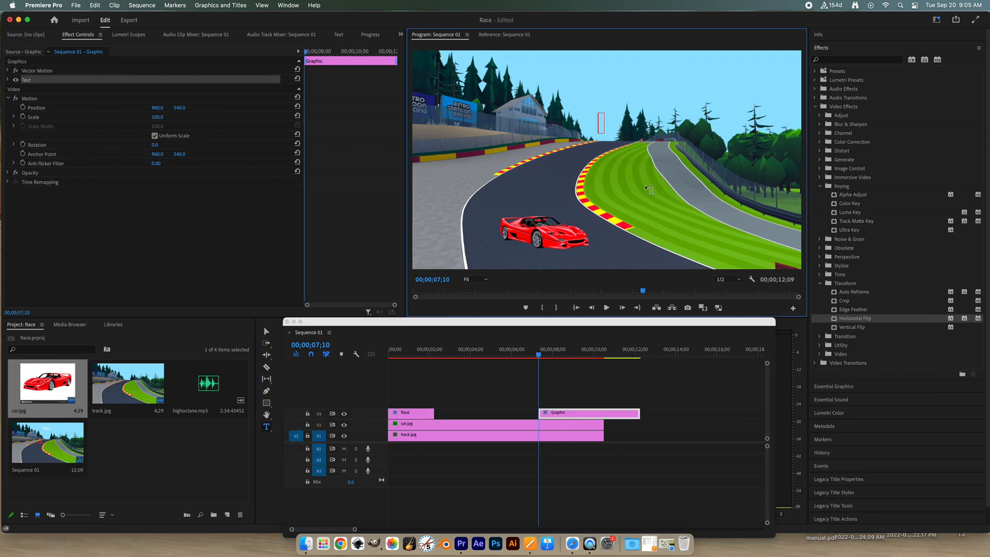
pyautogui.write('Credi')
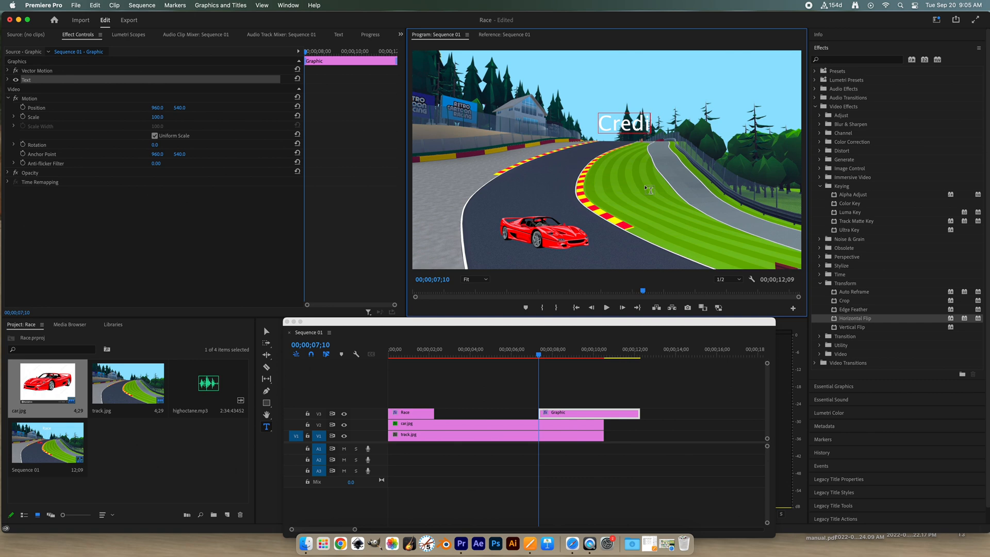
pyautogui.write('ts')
pyautogui.click(265, 333)
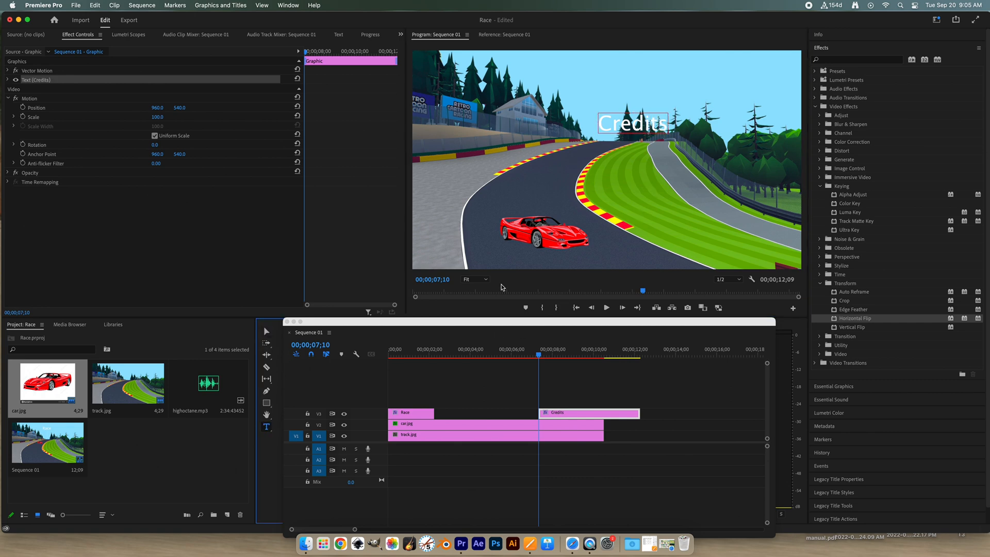
# - Add a second text line reading Song by: just below Credits in the same graphic
pyautogui.click(610, 169)
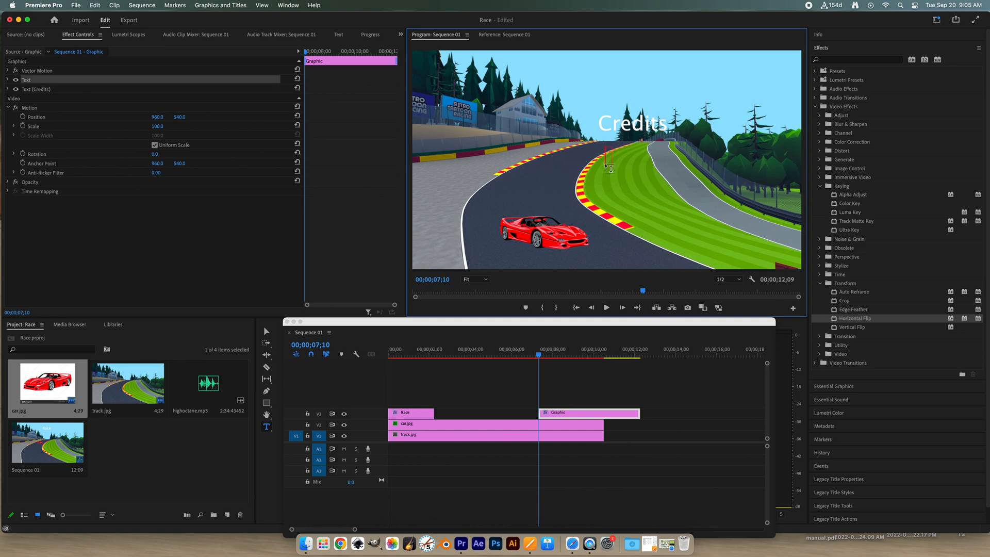
pyautogui.write('Song by:')
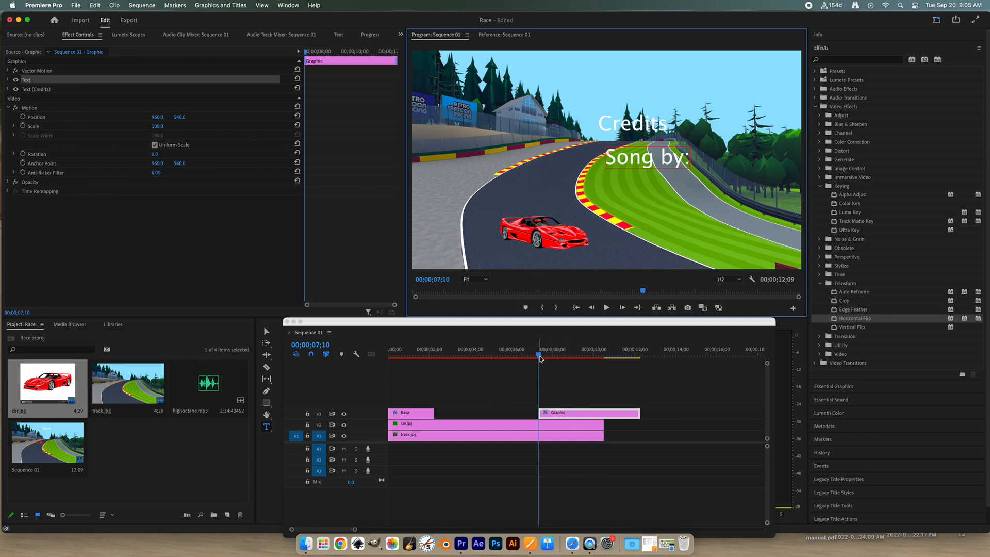
# - Trim the credits clip to run from about 9 seconds to 00;00;11;24, playing the sequence to check its timing
pyautogui.moveTo(539, 355); pyautogui.dragTo(564, 355)
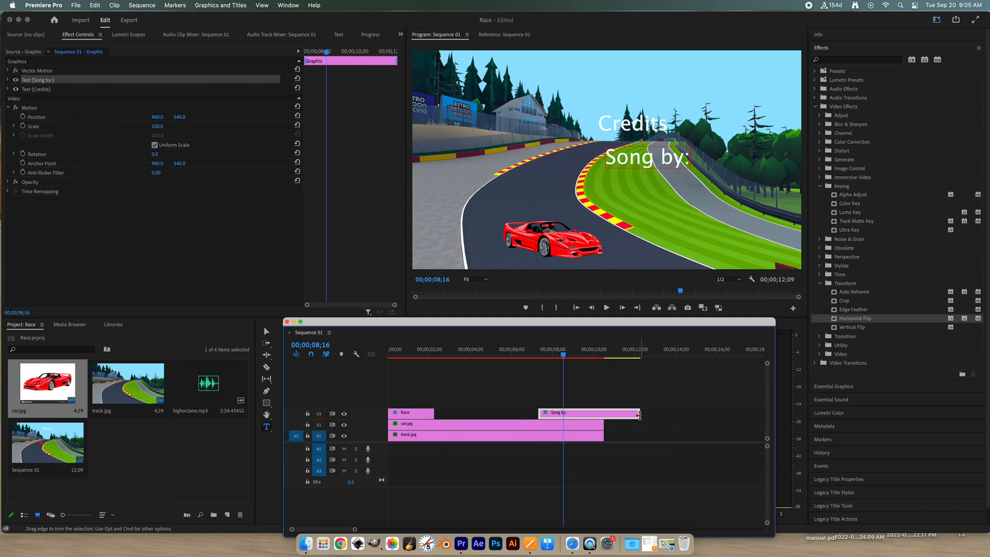
pyautogui.moveTo(639, 415)
pyautogui.mouseDown()
pyautogui.moveTo(607, 416)
pyautogui.moveTo(619, 415)
pyautogui.mouseUp()
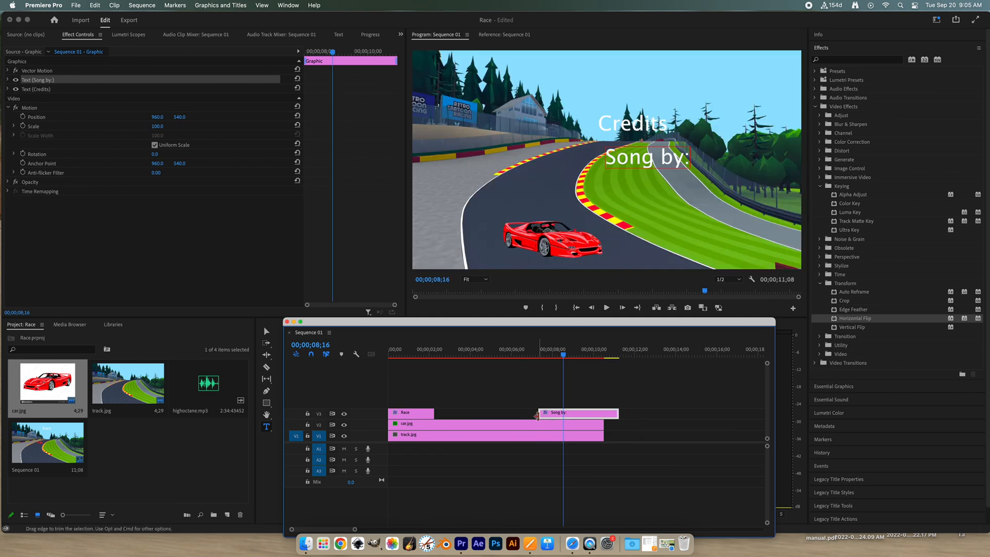
pyautogui.moveTo(540, 414); pyautogui.dragTo(578, 414)
pyautogui.press('space')
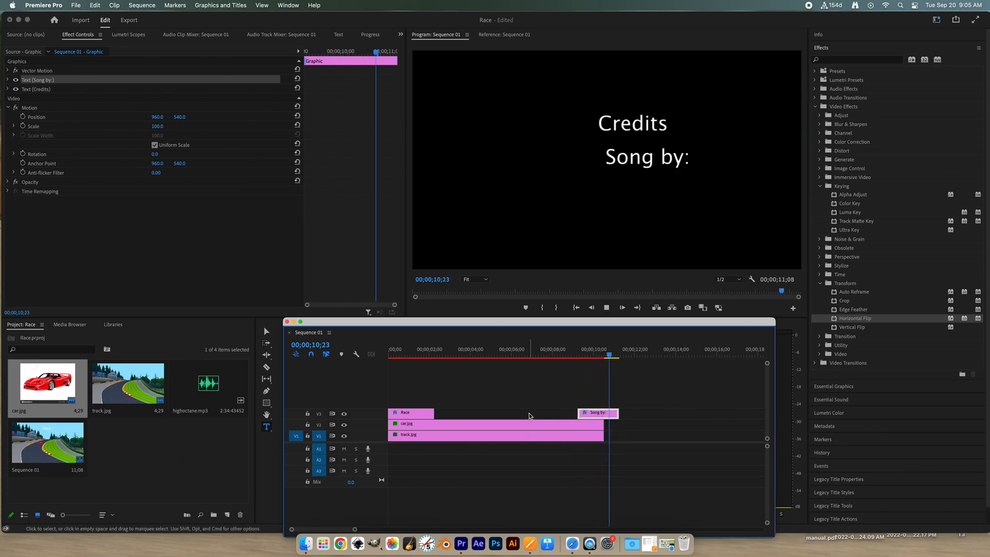
pyautogui.press('space')
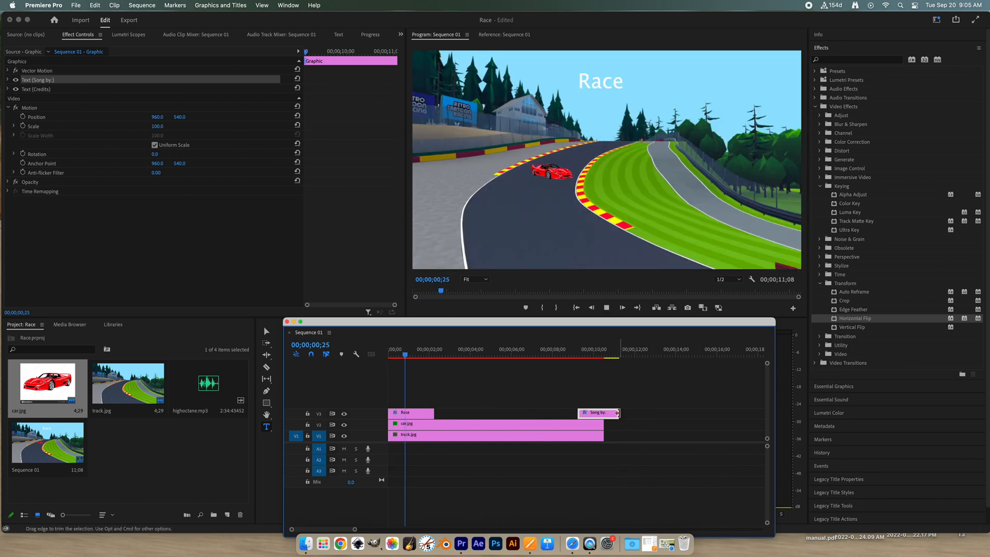
pyautogui.moveTo(617, 414); pyautogui.dragTo(629, 414)
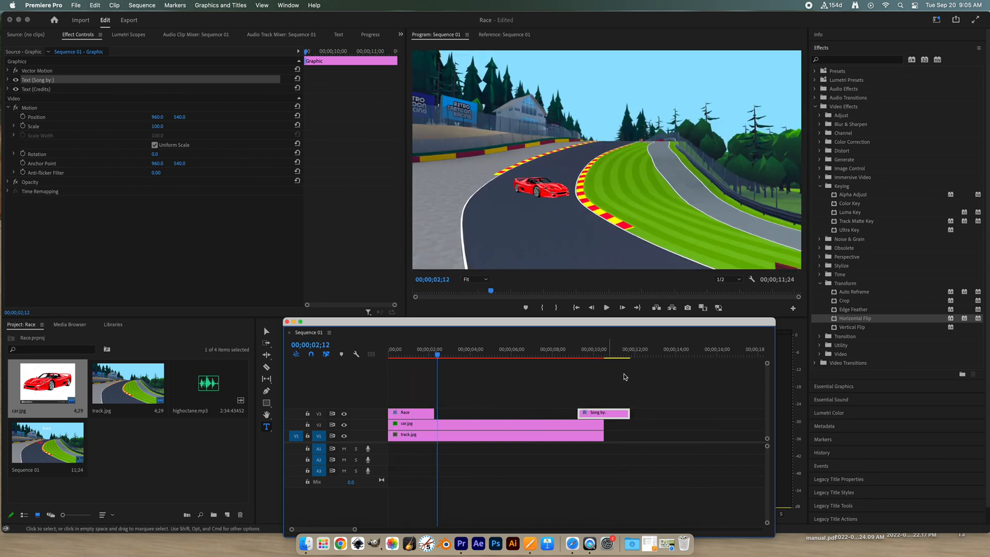
# - Set the playhead at 00;00;11;26 and place highoctane.mp3 on track A1 from the sequence start
pyautogui.click(632, 358)
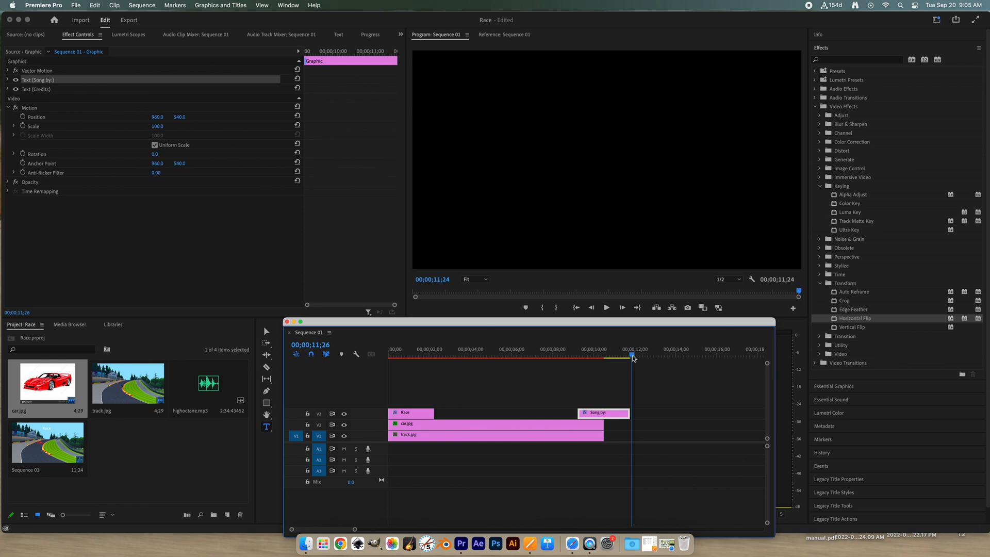
pyautogui.moveTo(632, 358); pyautogui.dragTo(633, 357)
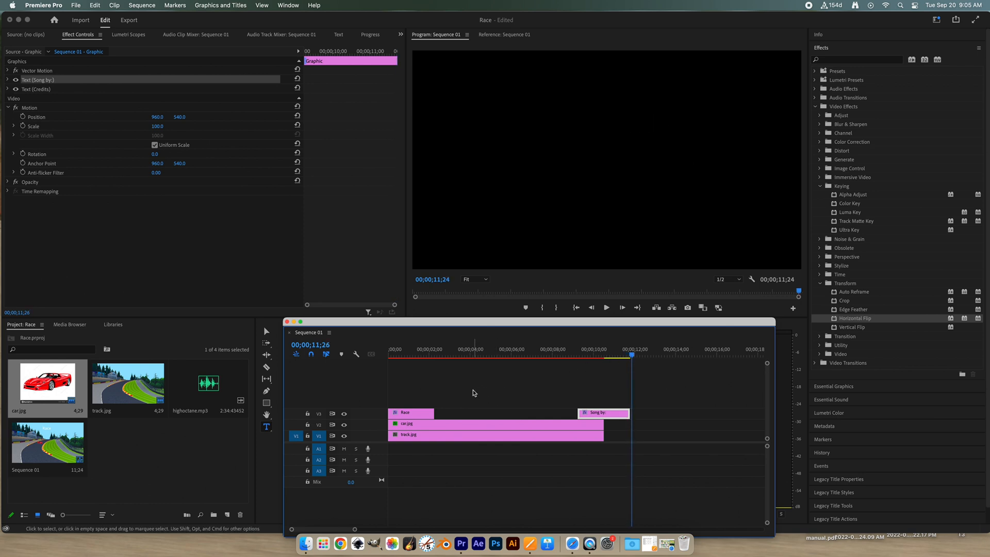
pyautogui.click(208, 389)
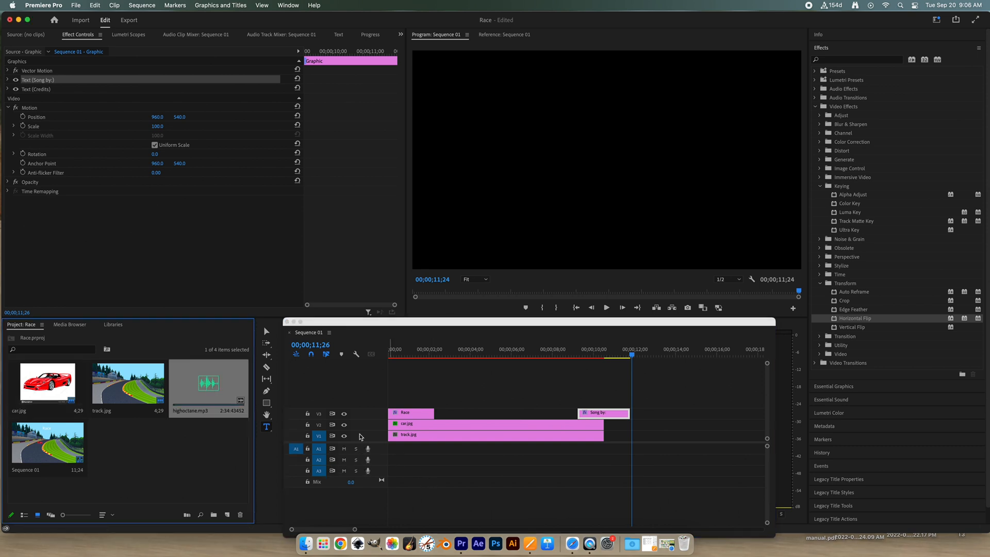
pyautogui.moveTo(208, 389); pyautogui.dragTo(392, 448)
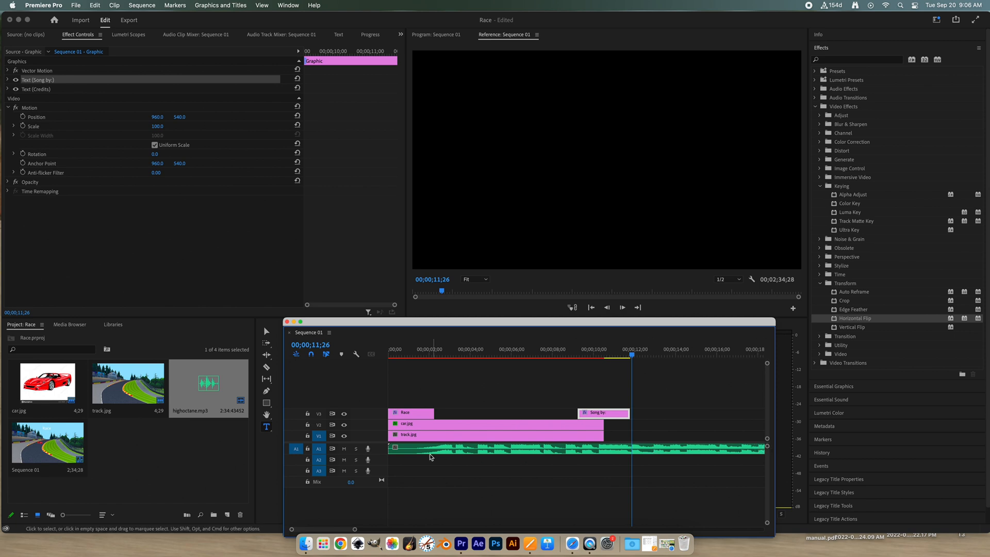
# - Split highoctane.mp3 at 00;00;12;09, just past the end of the credits, and delete the remaining part
pyautogui.click(267, 367)
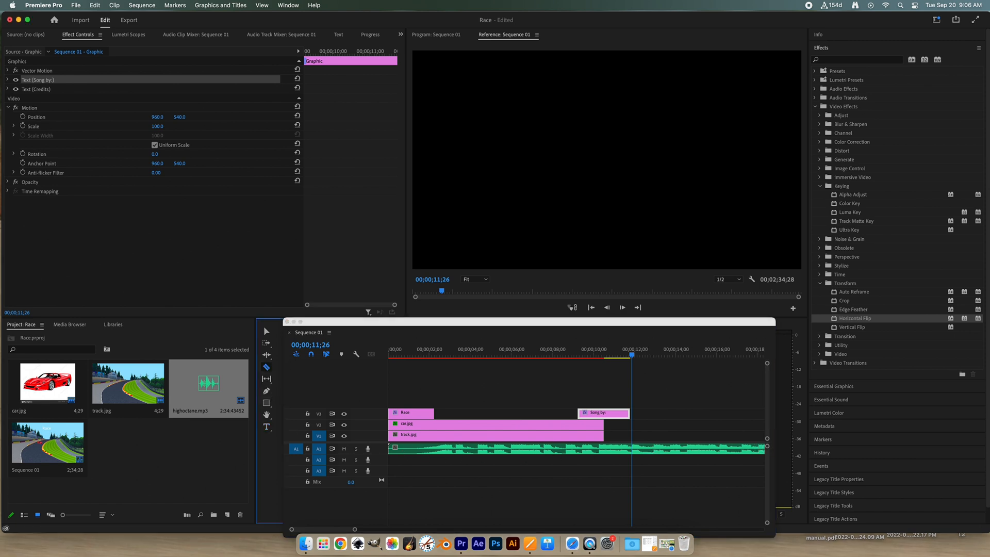
pyautogui.click(645, 448)
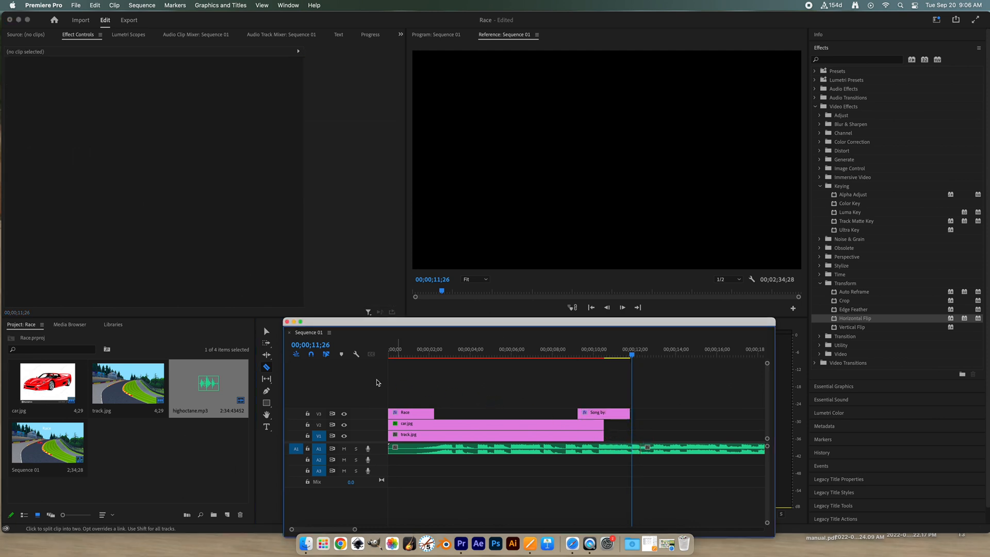
pyautogui.click(267, 333)
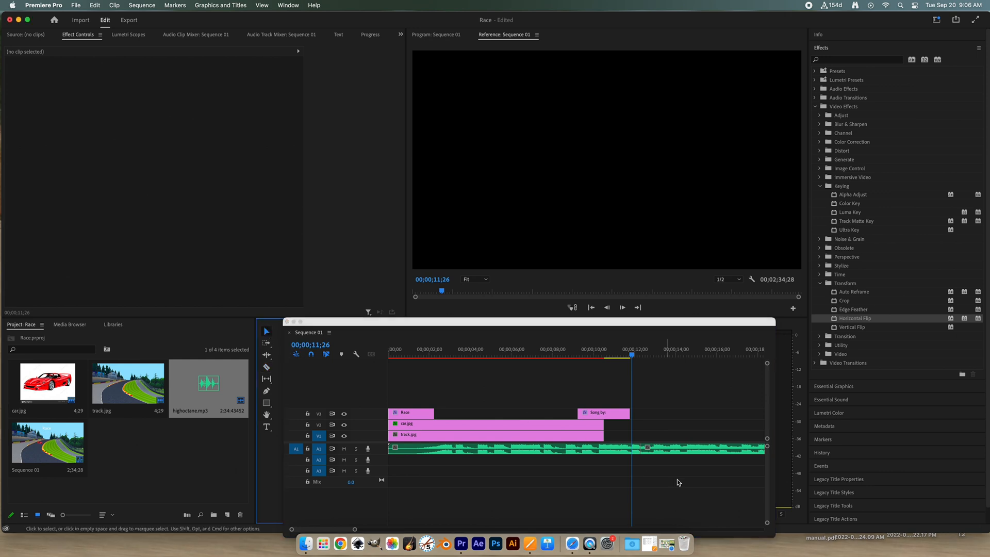
pyautogui.click(677, 449)
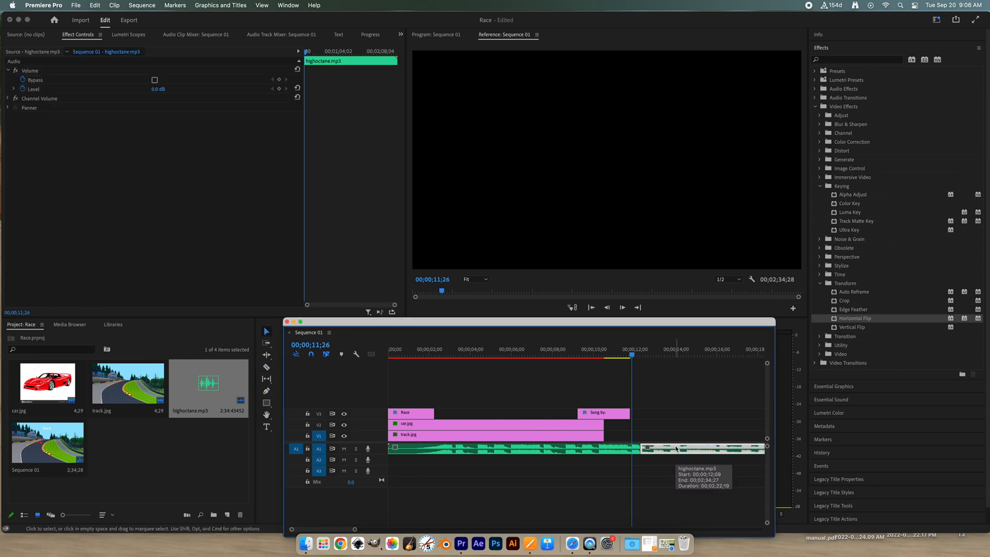
pyautogui.press('Delete')
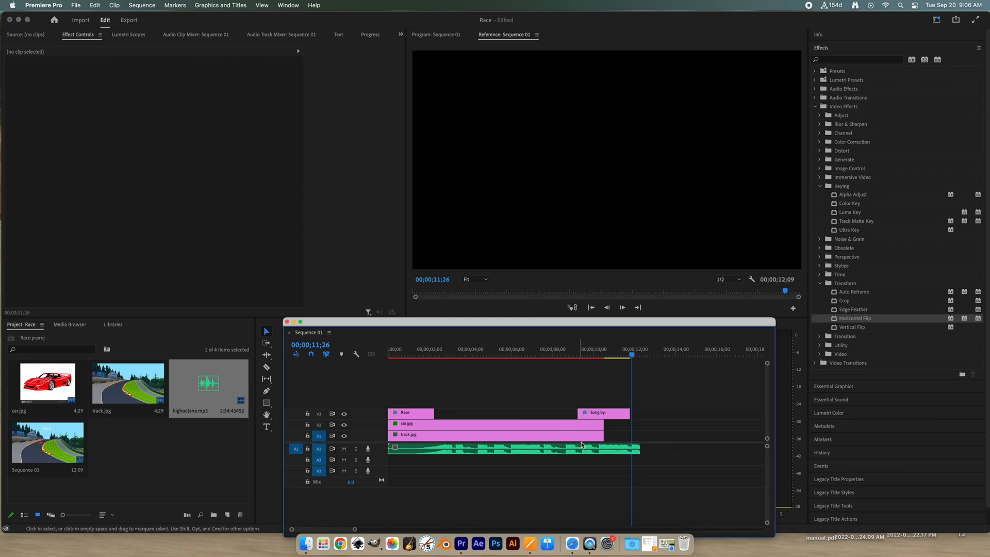
# - Expand all tracks and fade out highoctane.mp3 with volume keyframes from -0.3 dB at about 9 seconds to -999.0 dB at the clip's end
pyautogui.click(356, 354)
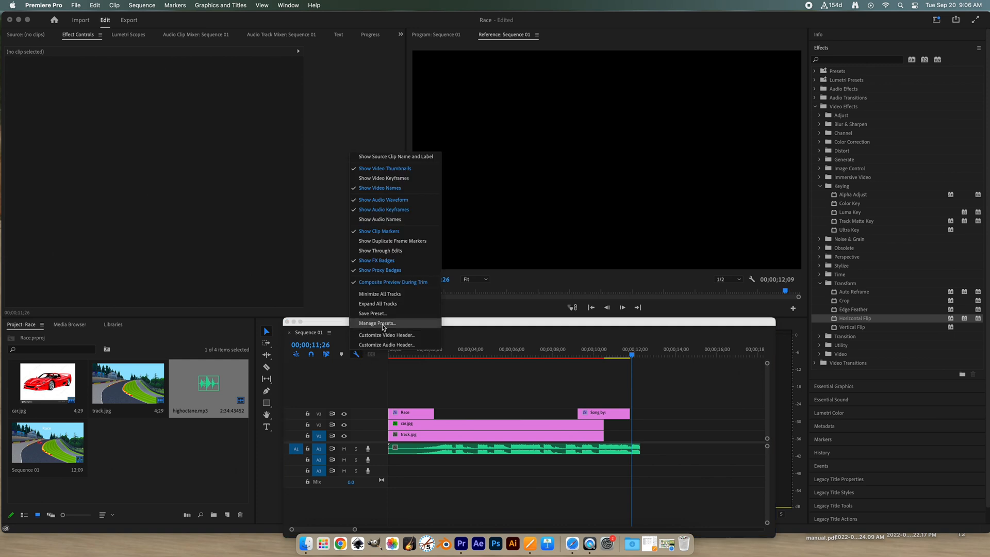
pyautogui.click(384, 305)
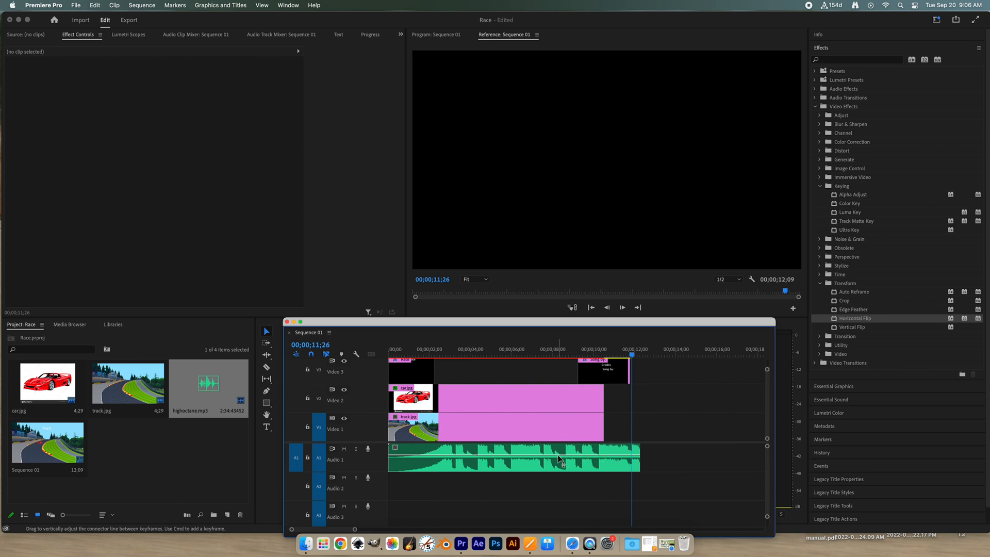
pyautogui.moveTo(563, 455)
pyautogui.mouseDown()
pyautogui.moveTo(564, 471)
pyautogui.moveTo(564, 458)
pyautogui.mouseUp()
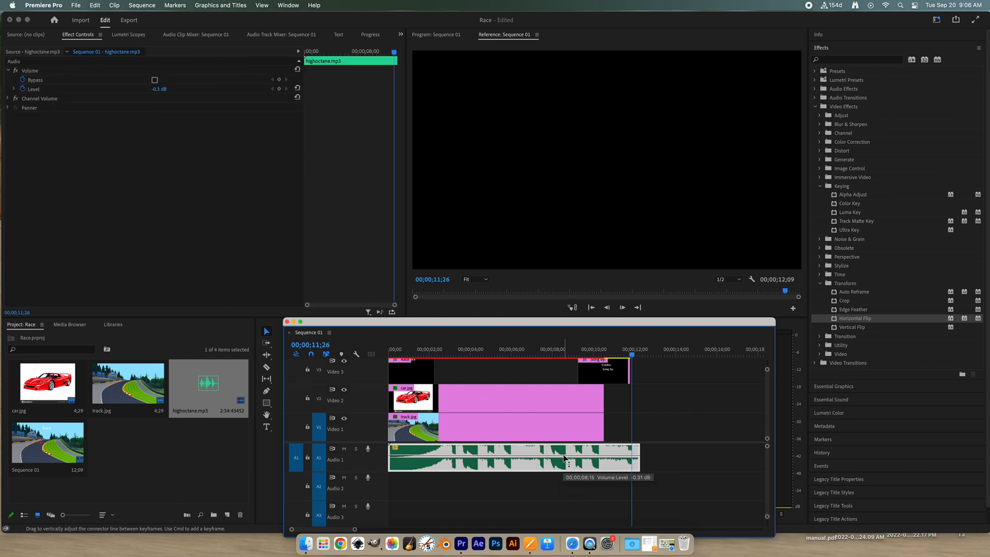
pyautogui.hscroll(2, 592, 457)
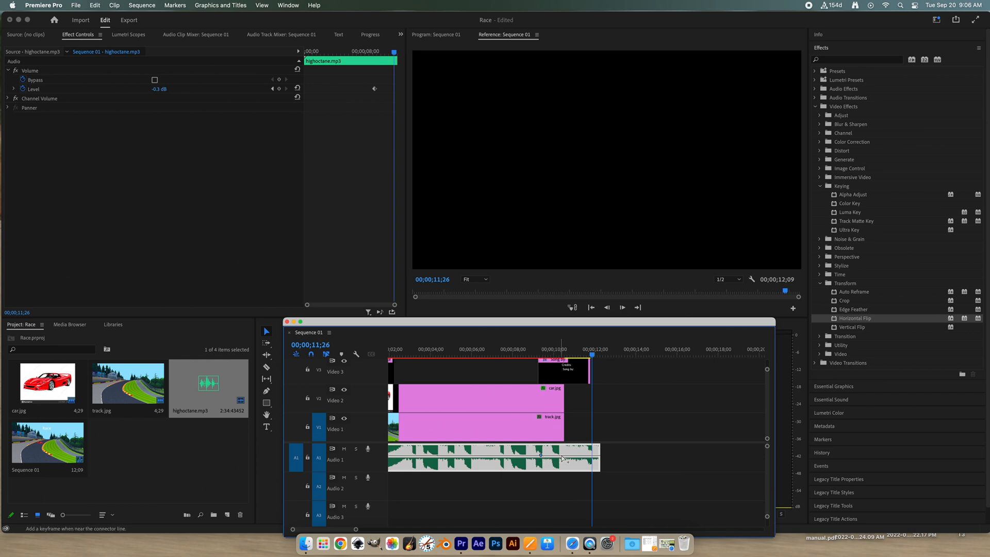
pyautogui.keyDown('super'); pyautogui.click(577, 457); pyautogui.keyUp('super')
pyautogui.moveTo(577, 457); pyautogui.dragTo(597, 469)
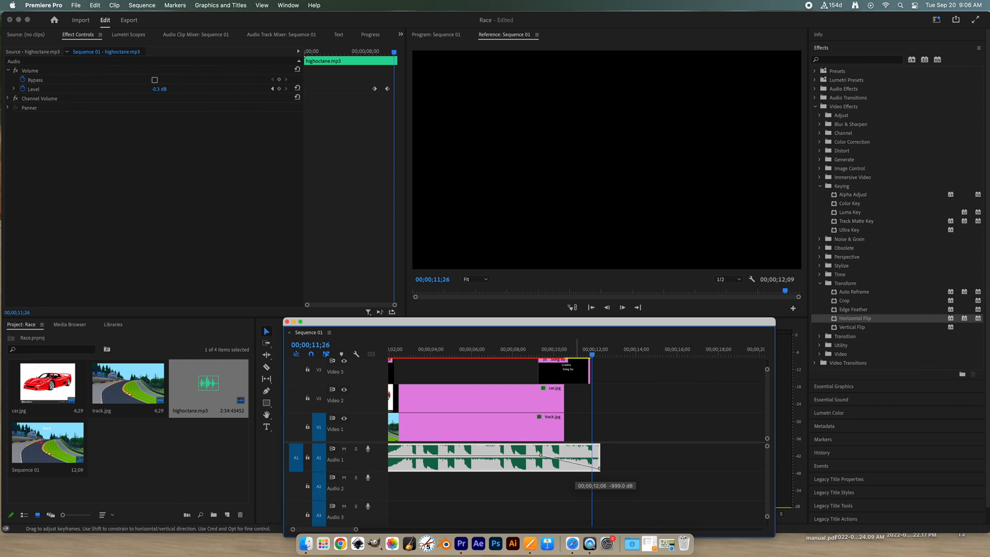
# - Play the last seconds of the sequence to check the audio fade-out, and return the playhead to 00;00;00;00
pyautogui.click(505, 355)
pyautogui.press('space')
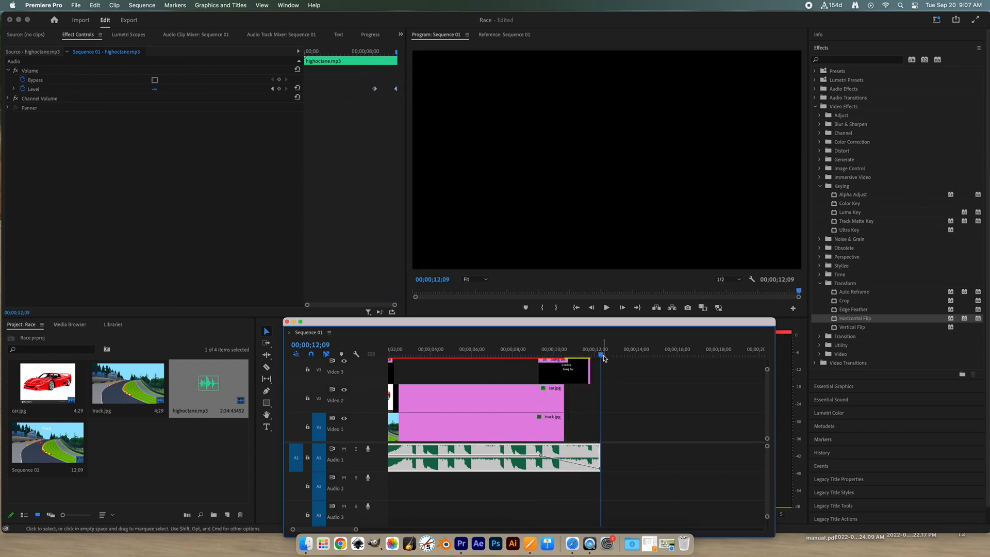
pyautogui.press('Home')
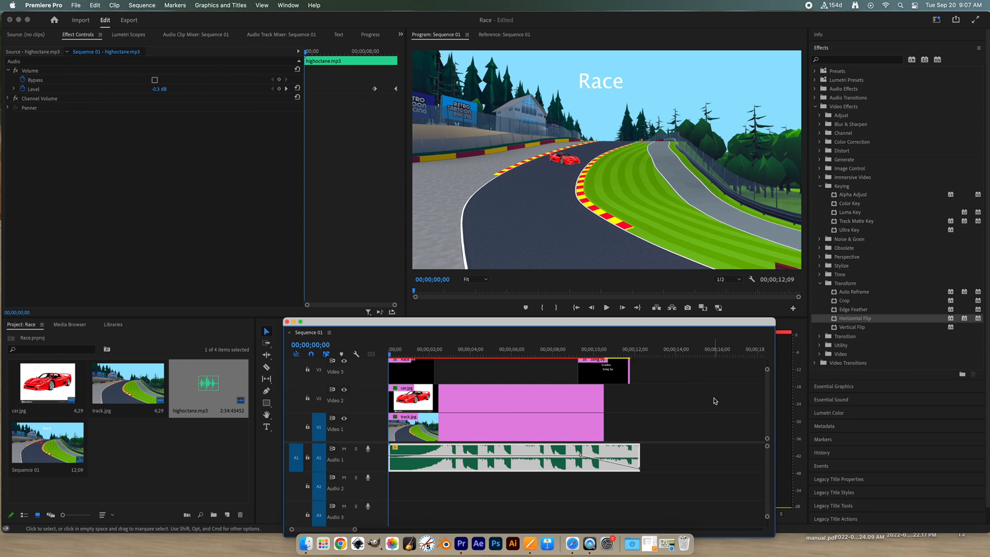
# - Play the whole sequence from the start, and set its media file export name to Race1.mp4
pyautogui.press('space')
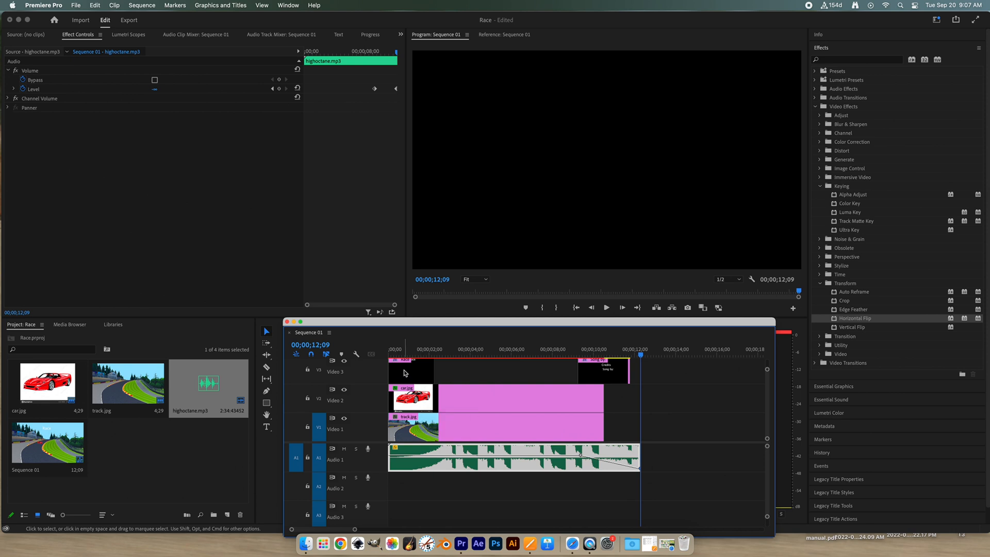
pyautogui.click(129, 21)
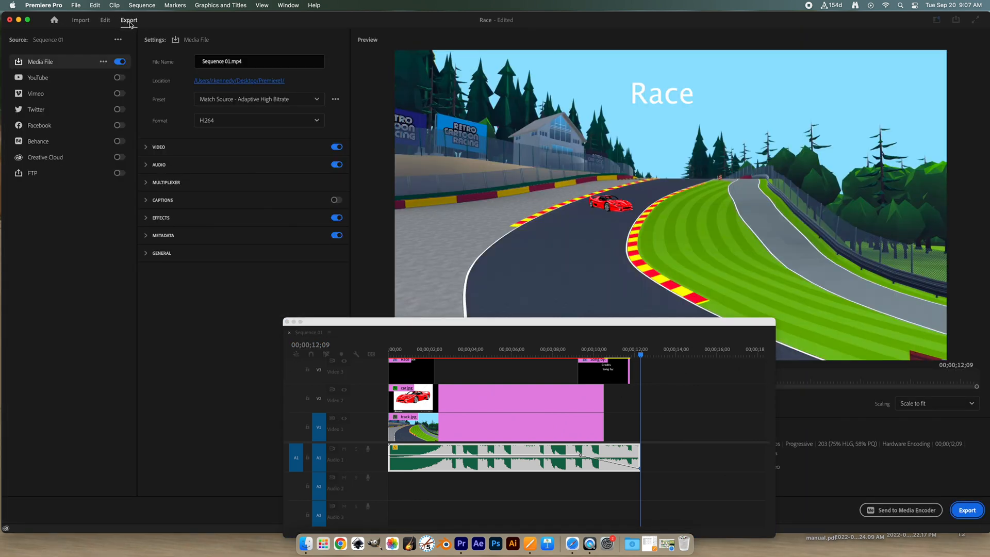
pyautogui.click(230, 62)
pyautogui.moveTo(230, 62); pyautogui.dragTo(187, 64)
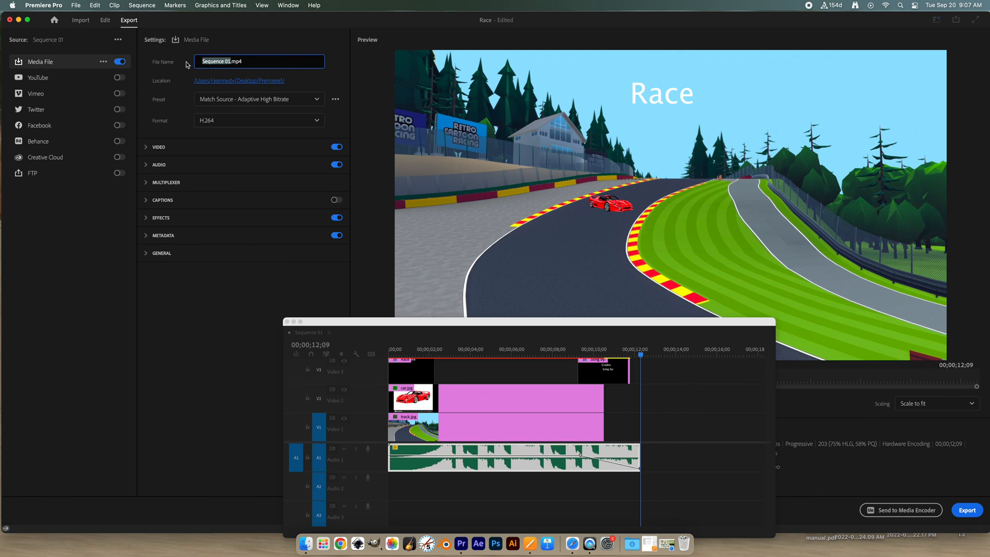
pyautogui.write('Race')
# - Choose H.264 as the export format and export the sequence immediately with the current settings
pyautogui.click(317, 124)
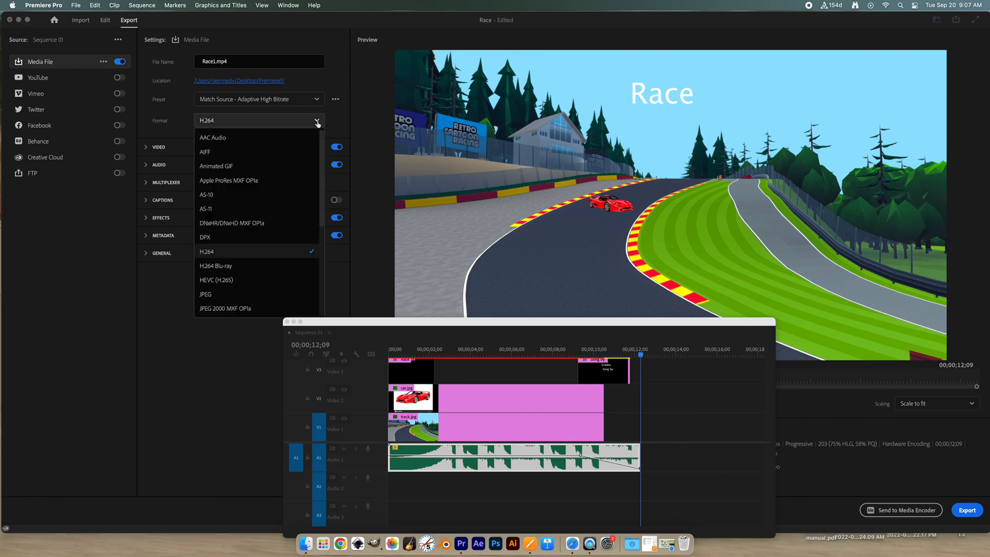
pyautogui.click(216, 253)
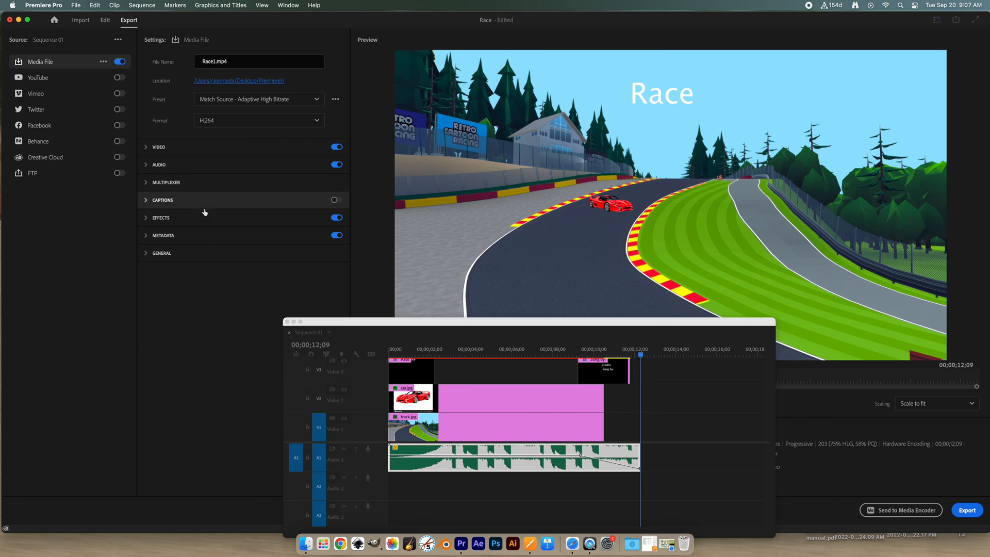
pyautogui.click(968, 510)
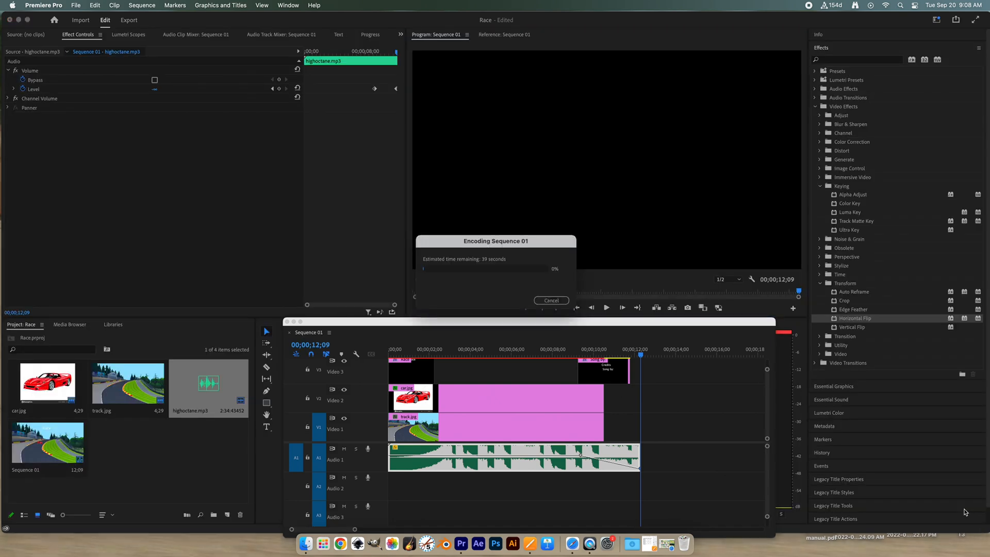